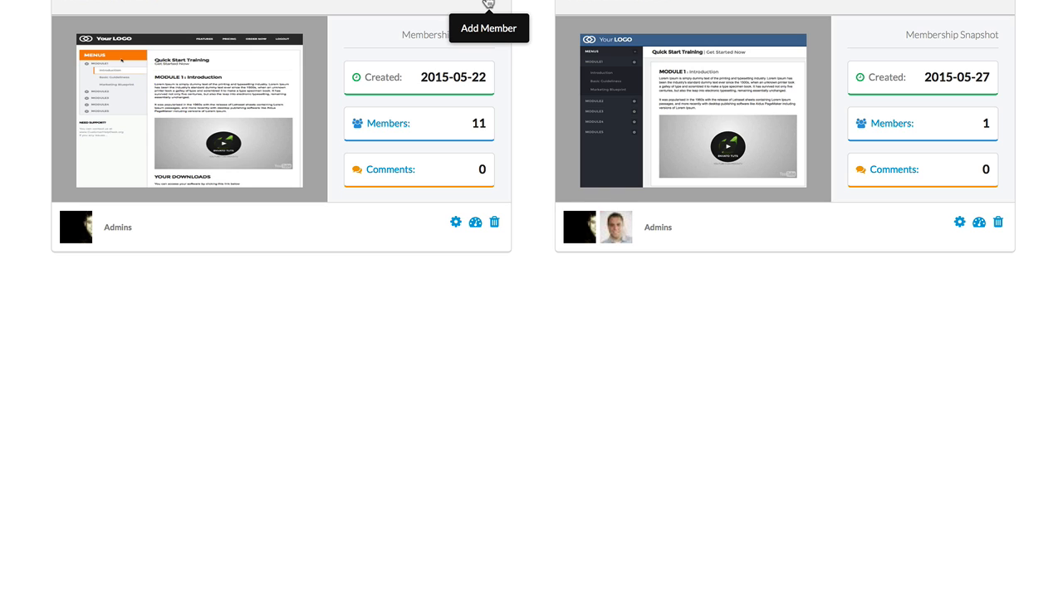
Step: Open the add-member form of the freshmember project to view its fields, and close it without adding anyone
{"action": "left_click", "coordinate": [488, 167]}
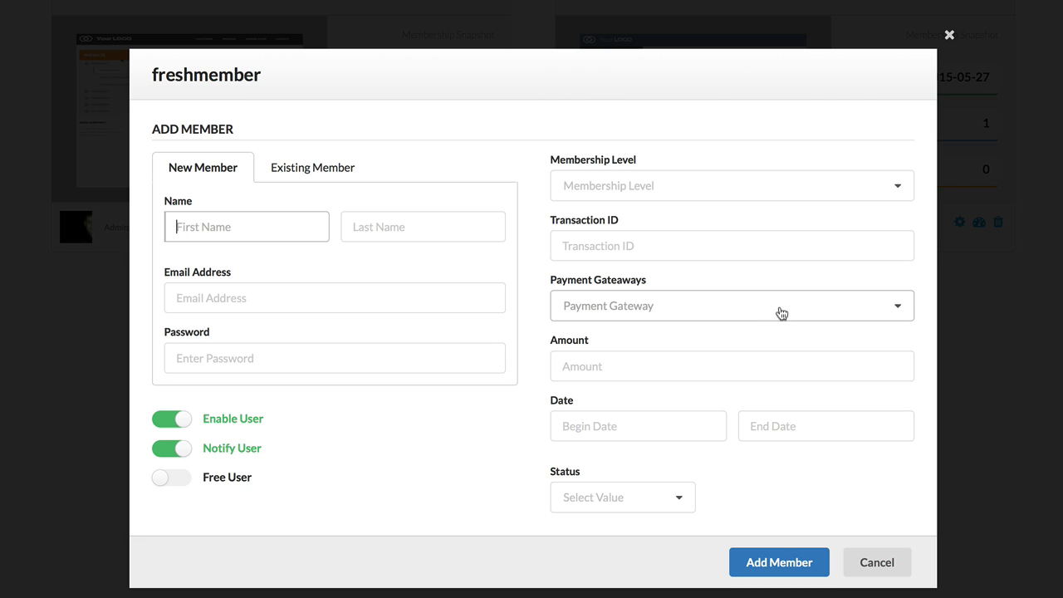
{"action": "left_click", "coordinate": [950, 37]}
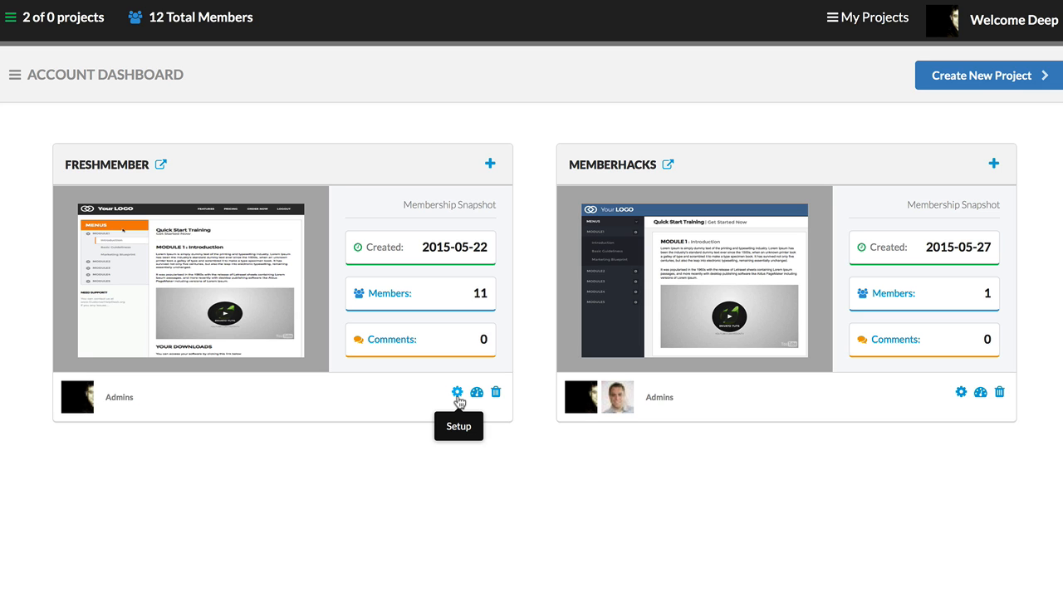
Step: Create a new project with the membership name "The Outsource Project" and description "Test.", and continue to the design stage
{"action": "left_click", "coordinate": [959, 83]}
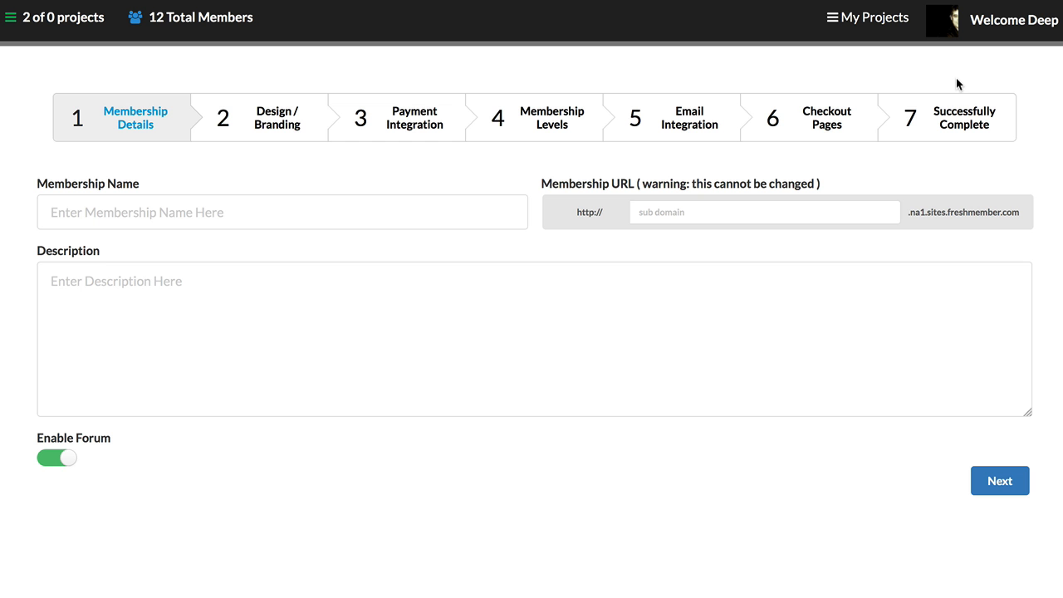
{"action": "left_click", "coordinate": [221, 208]}
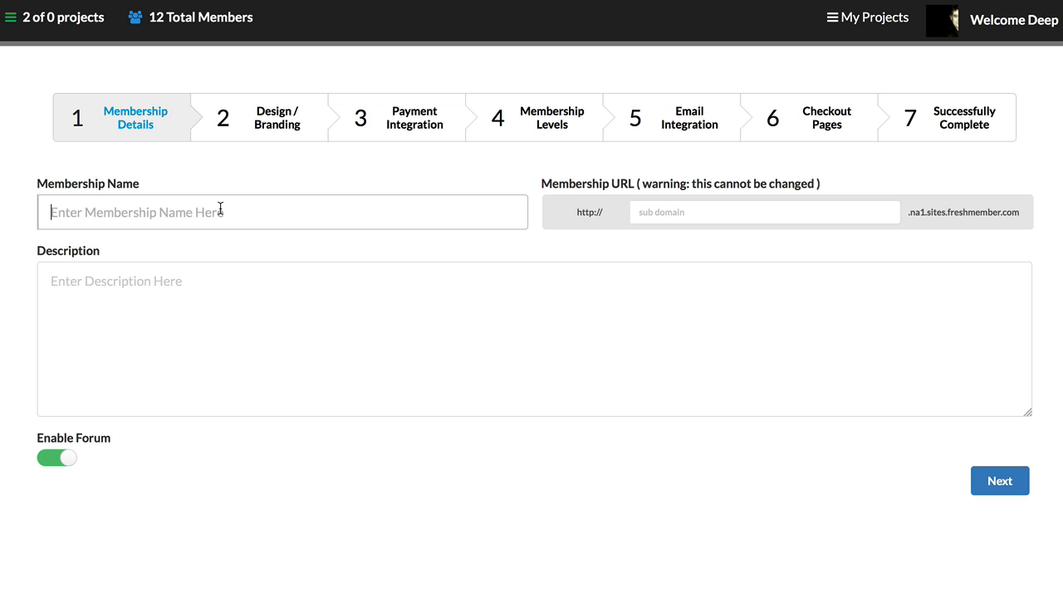
{"action": "type", "text": "The Ou"}
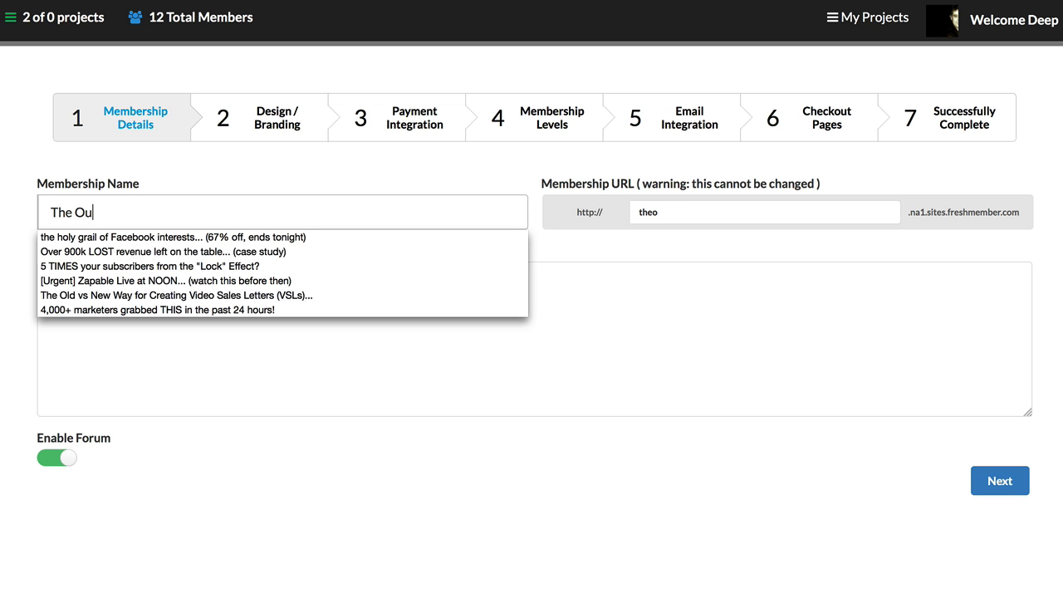
{"action": "type", "text": "tsource Project"}
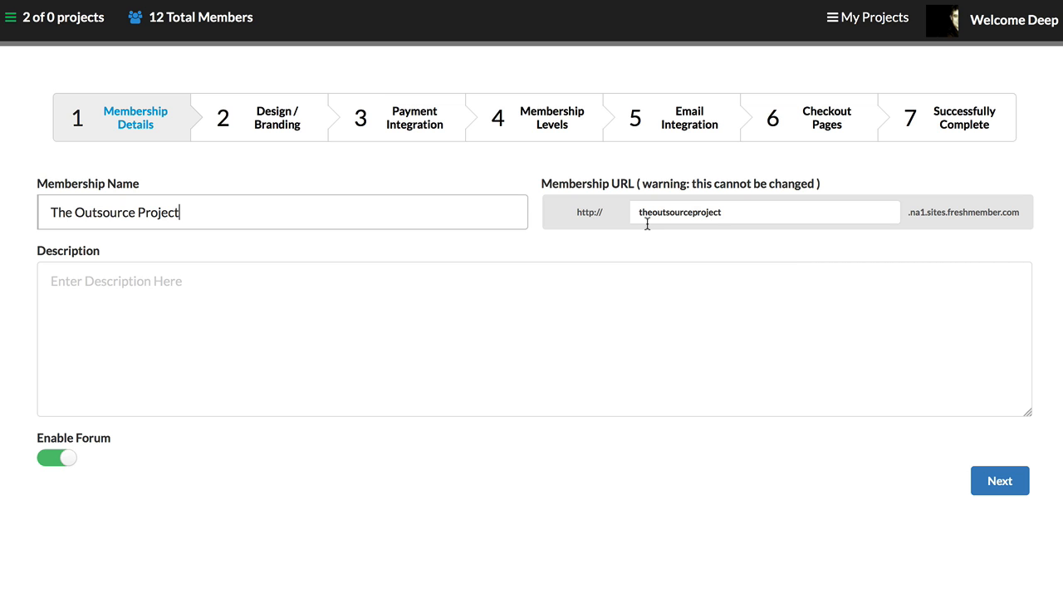
{"action": "left_click", "coordinate": [335, 286]}
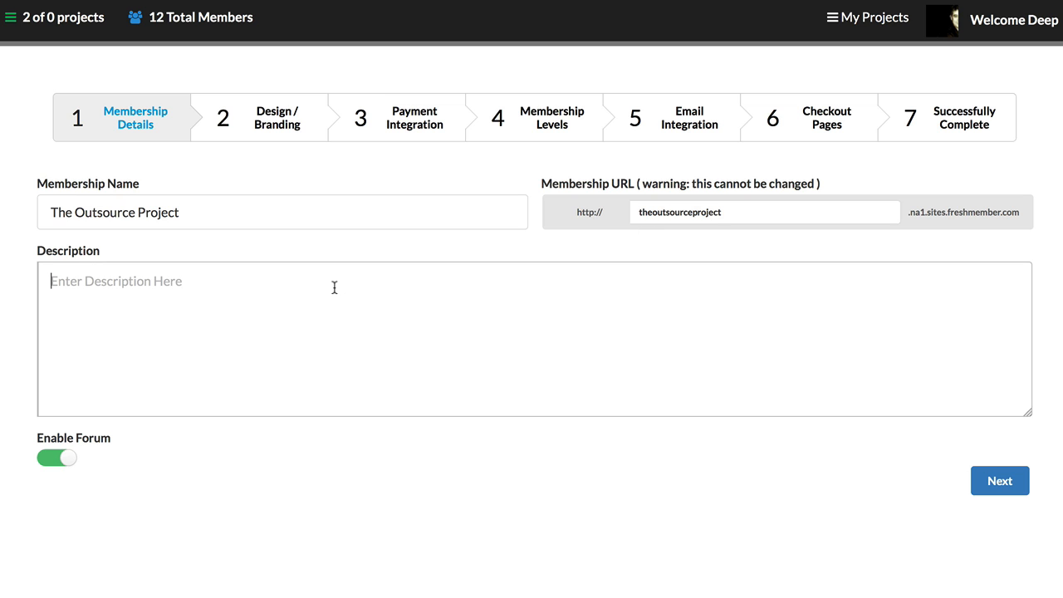
{"action": "type", "text": "Test."}
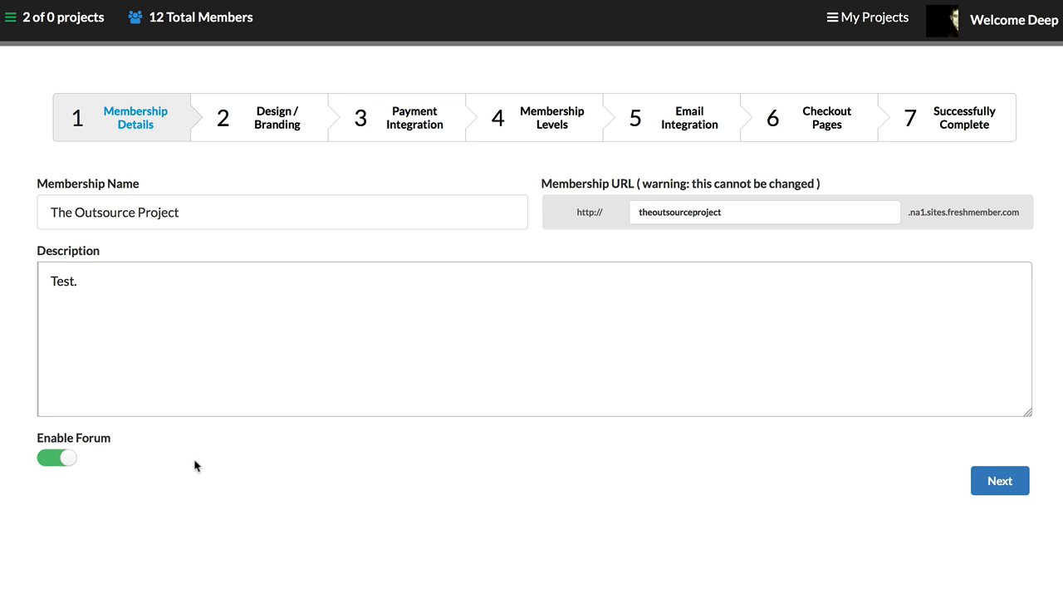
{"action": "left_click", "coordinate": [1001, 490]}
{"action": "left_click", "coordinate": [1001, 490]}
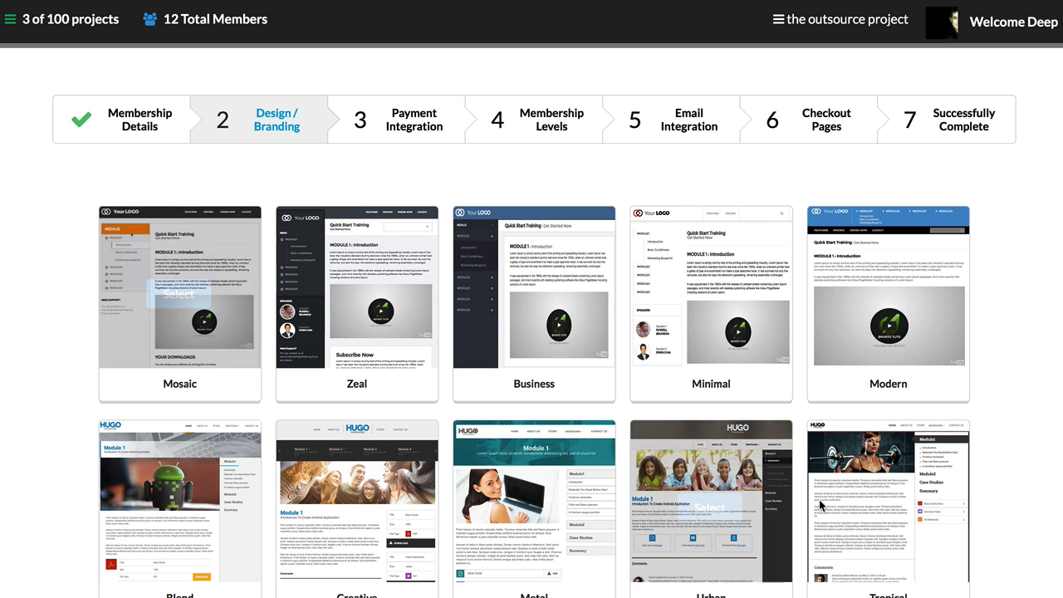
Step: Choose the Mosaic template as the membership site's design and continue to payment integration
{"action": "scroll", "coordinate": [882, 446], "scroll_direction": "down", "scroll_amount": 1}
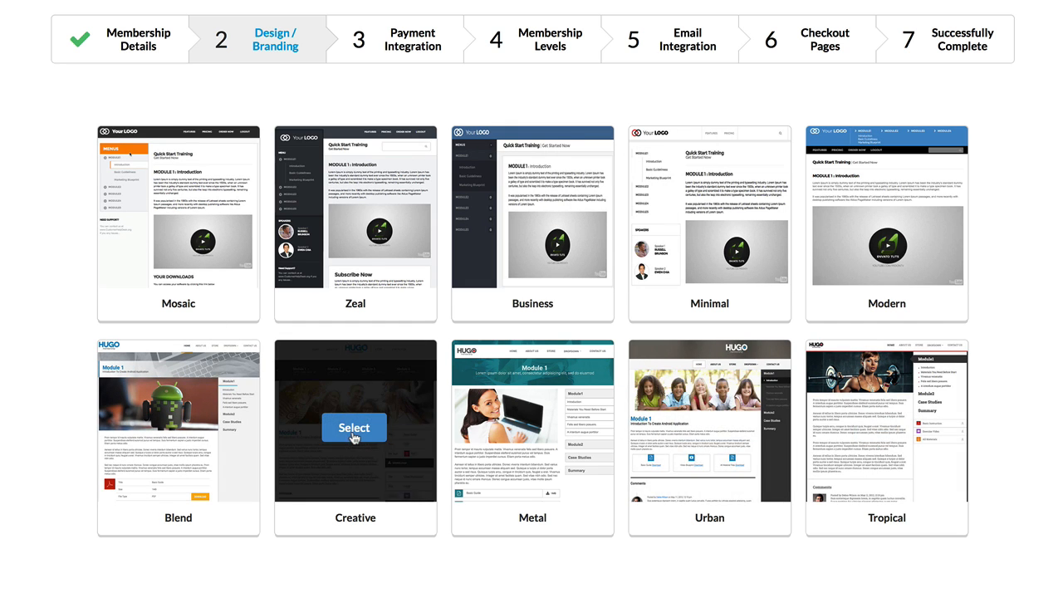
{"action": "mouse_move", "coordinate": [207, 241]}
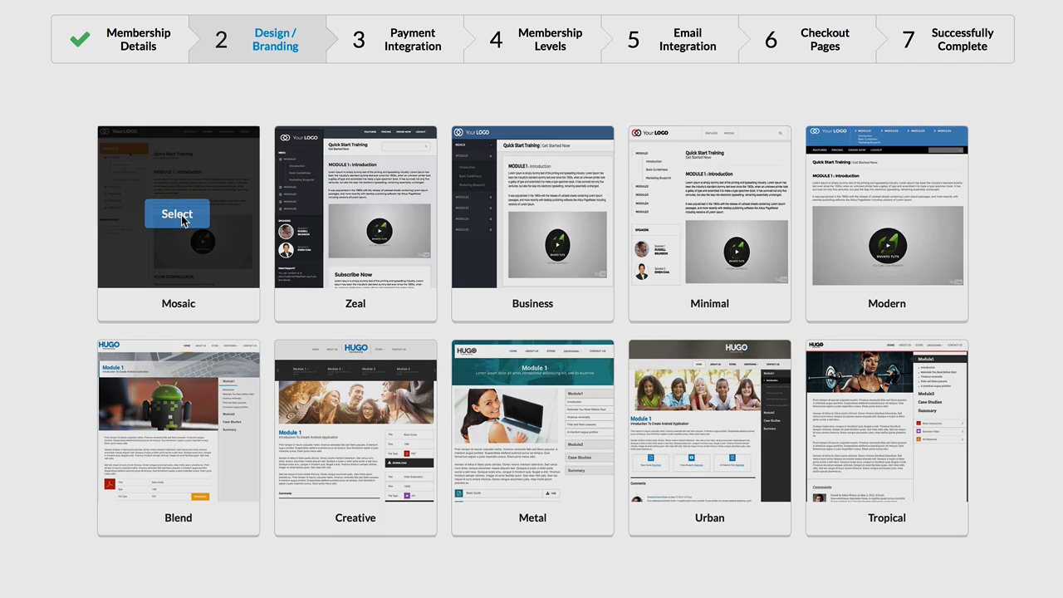
{"action": "left_click", "coordinate": [181, 215]}
{"action": "left_click", "coordinate": [646, 465]}
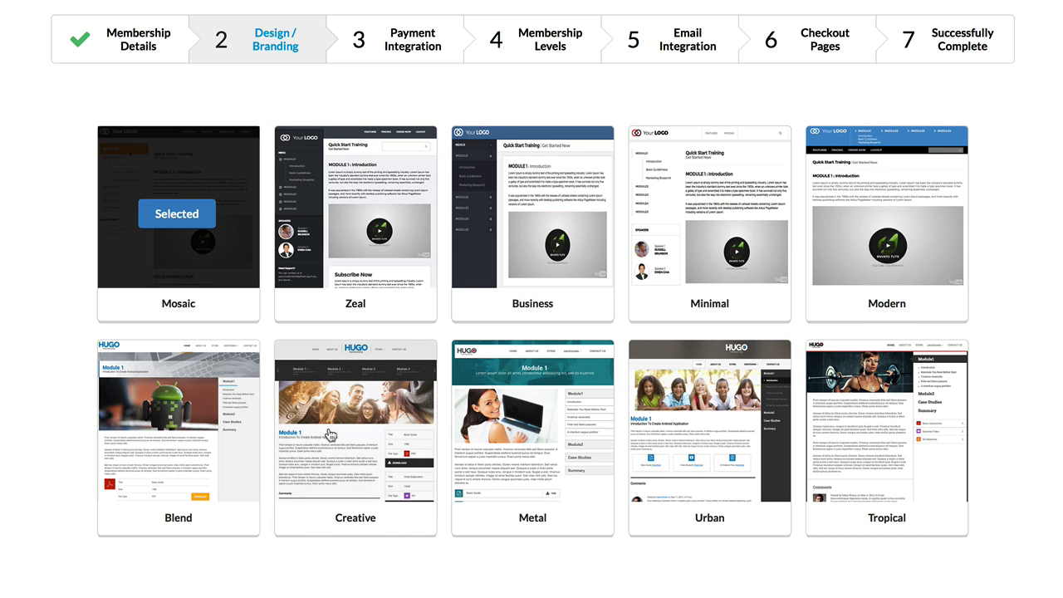
{"action": "scroll", "coordinate": [209, 254], "scroll_direction": "down", "scroll_amount": 3}
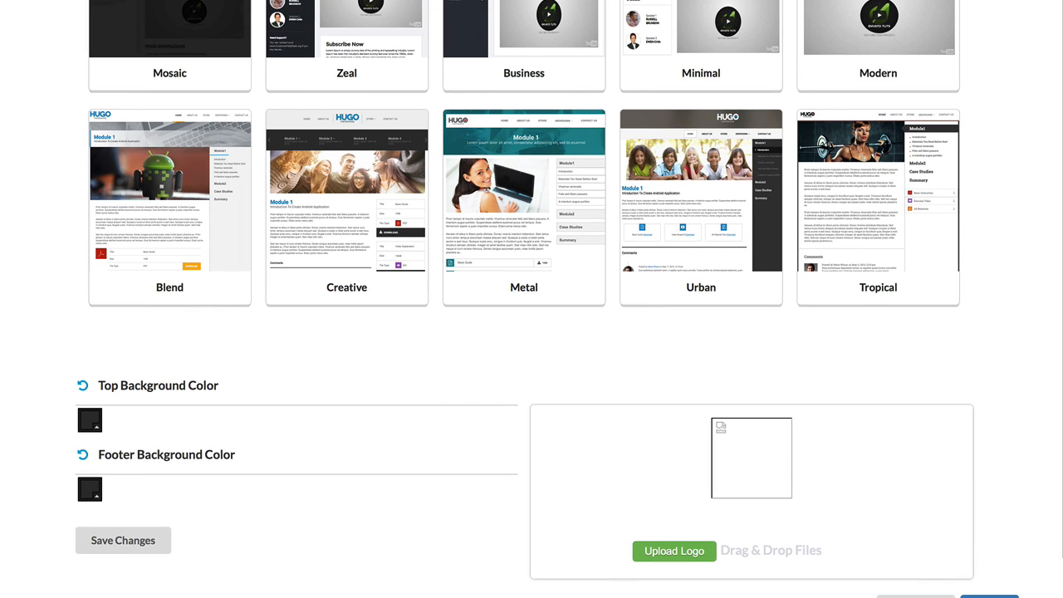
{"action": "scroll", "coordinate": [157, 359], "scroll_direction": "down", "scroll_amount": 2}
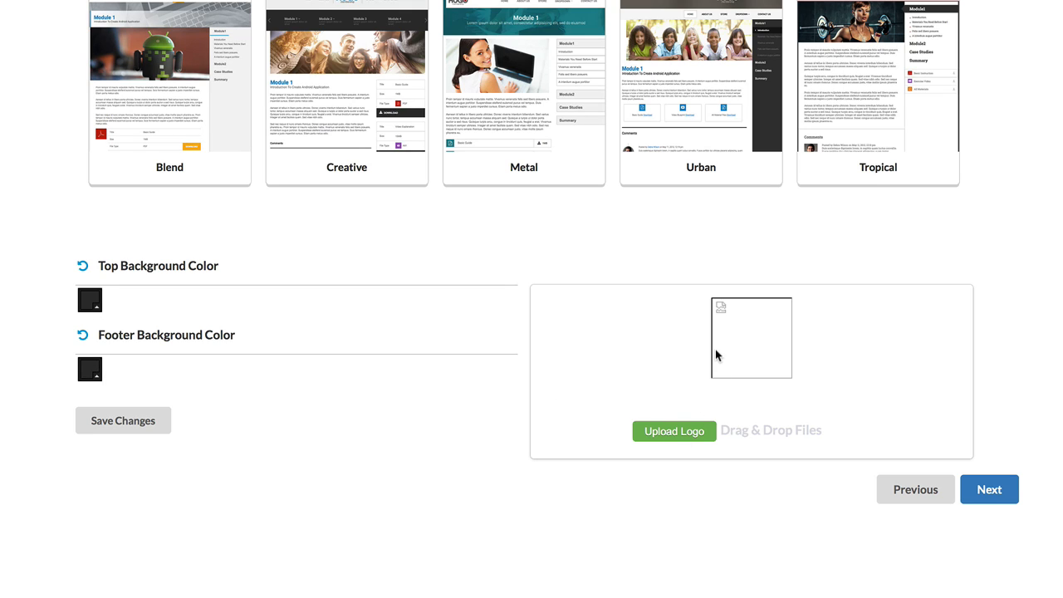
{"action": "left_click", "coordinate": [999, 499]}
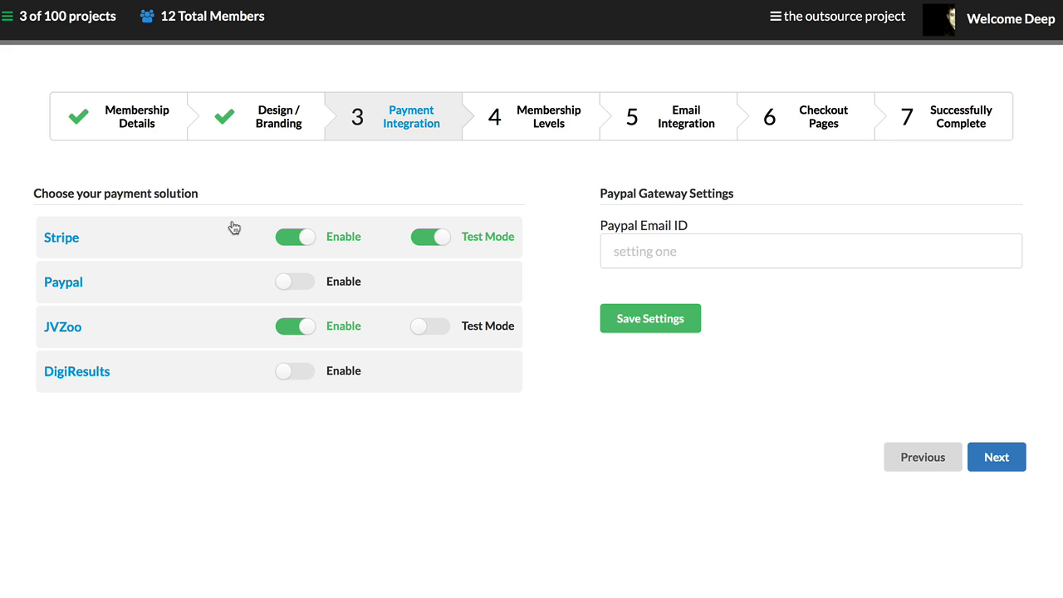
Step: Enable the Stripe and Paypal gateways without test mode, disable JVZoo, and continue to the membership levels
{"action": "left_click", "coordinate": [300, 241]}
{"action": "left_click", "coordinate": [300, 241]}
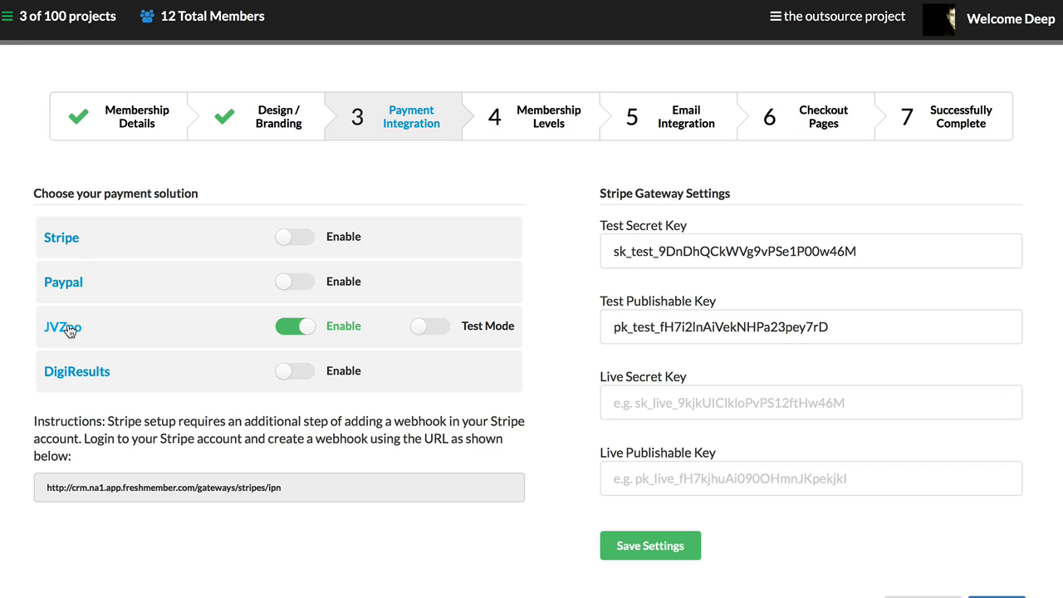
{"action": "left_click", "coordinate": [285, 330]}
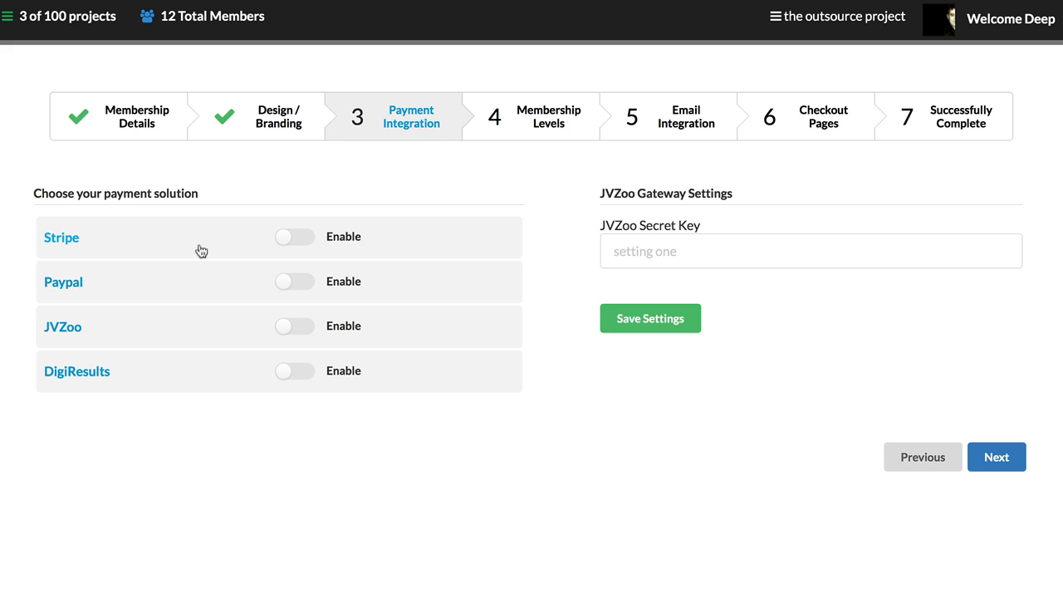
{"action": "left_click", "coordinate": [287, 245]}
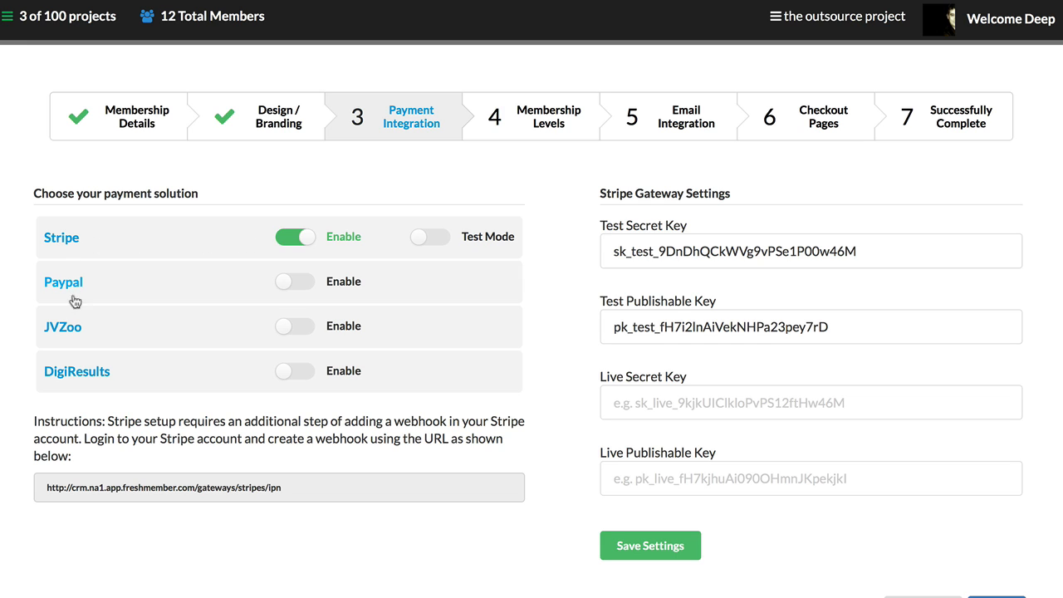
{"action": "left_click", "coordinate": [297, 282]}
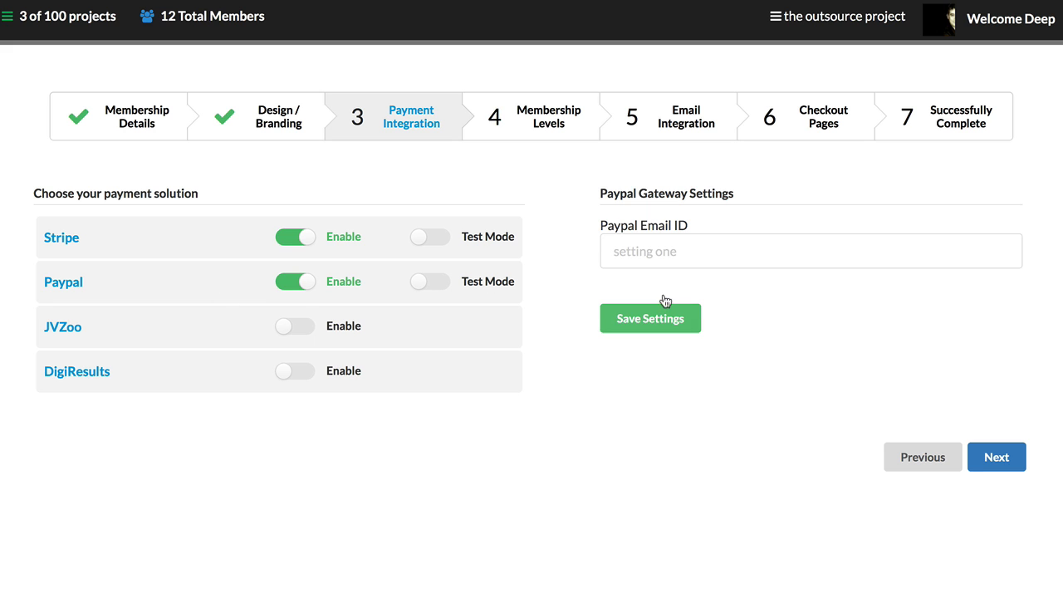
{"action": "left_click", "coordinate": [987, 459]}
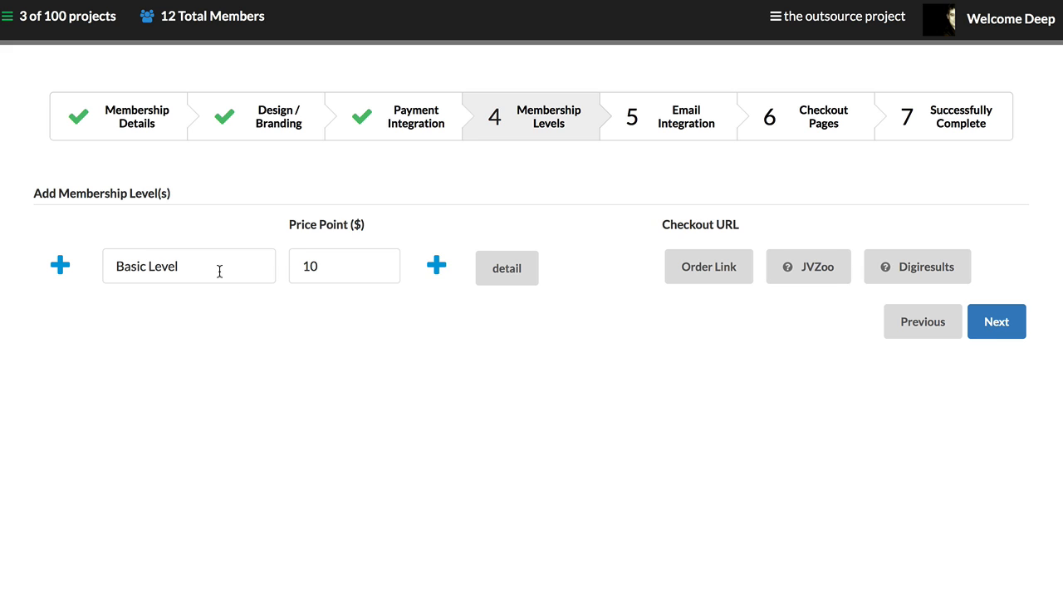
Step: Open the Basic Level's order link and look over its checkout page
{"action": "left_click", "coordinate": [206, 268]}
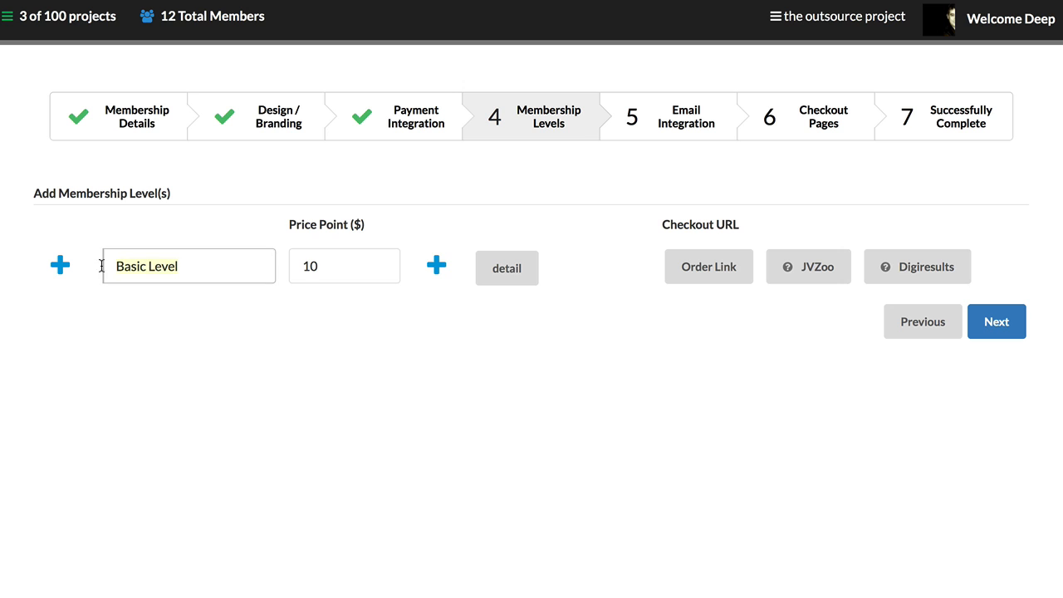
{"action": "left_click", "coordinate": [315, 269]}
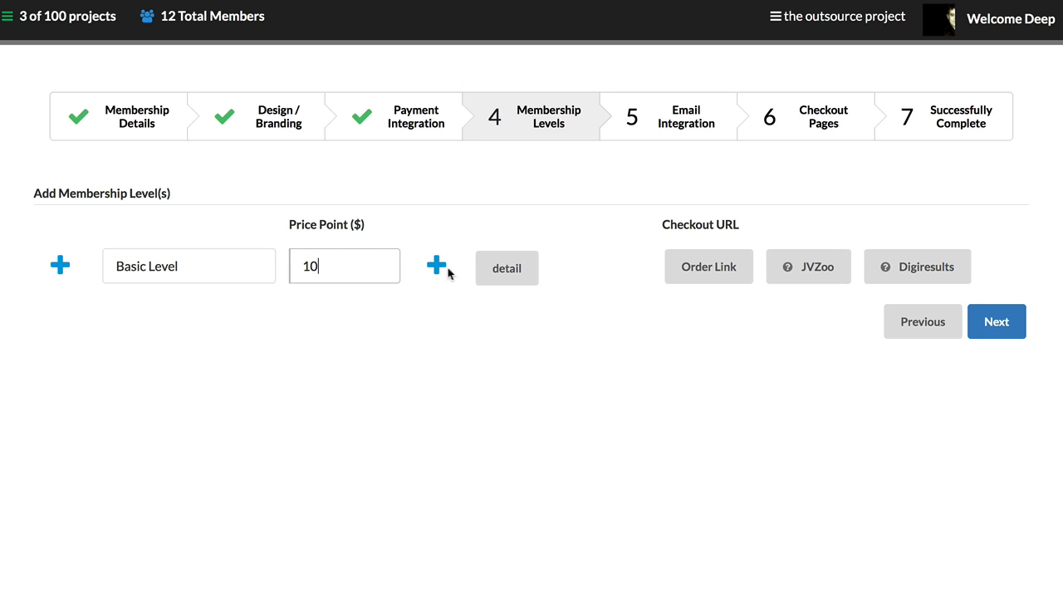
{"action": "left_click", "coordinate": [699, 269]}
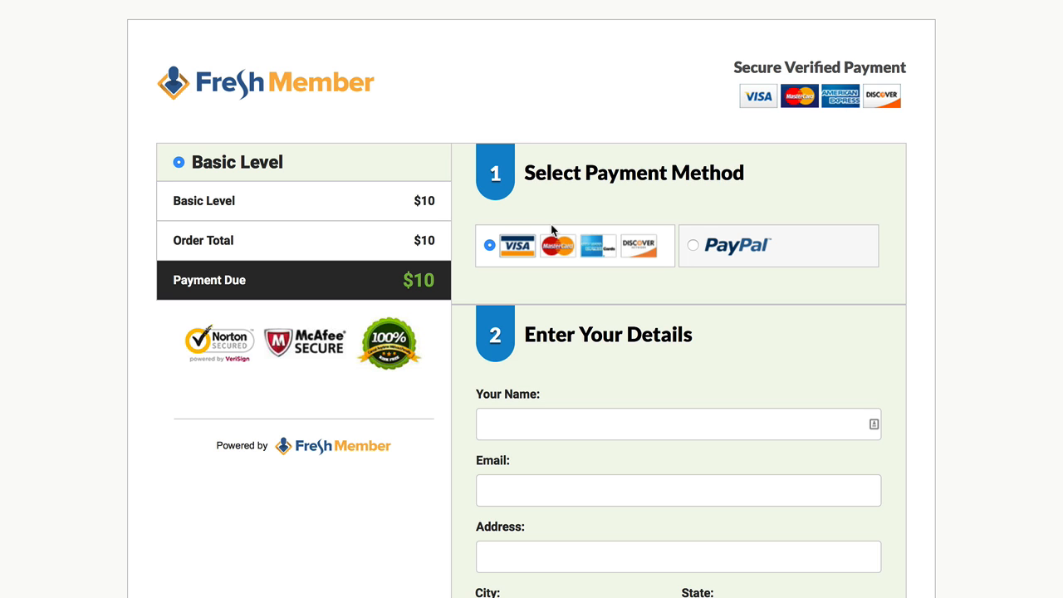
{"action": "scroll", "coordinate": [557, 235], "scroll_direction": "down", "scroll_amount": 3}
{"action": "scroll", "coordinate": [560, 239], "scroll_direction": "up", "scroll_amount": 3}
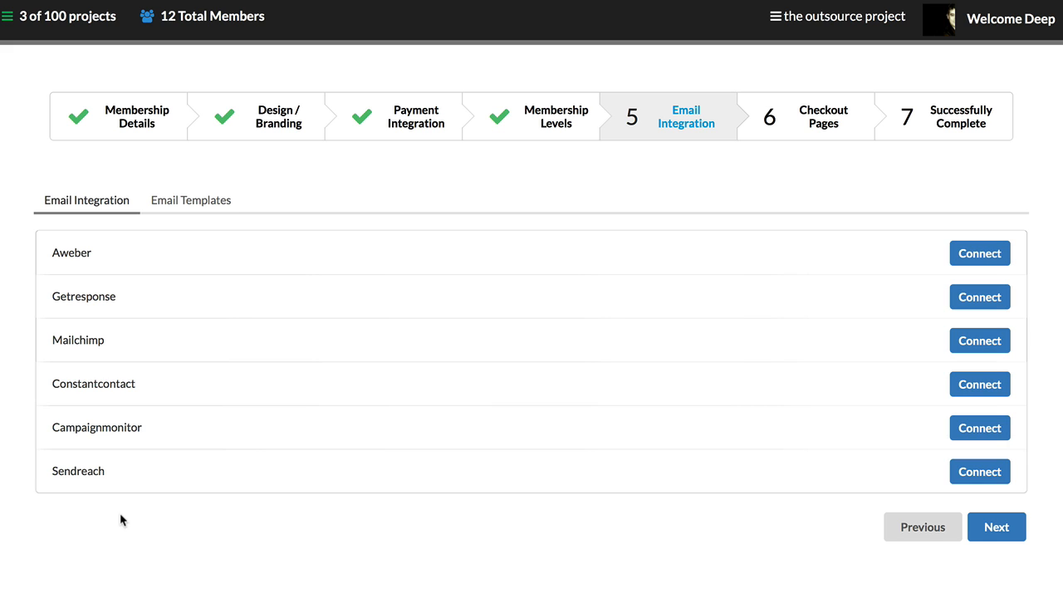
Step: Examine the customer receipt, welcome email and forgot-password email templates, including the receipt's placeholder fields
{"action": "left_click", "coordinate": [184, 201]}
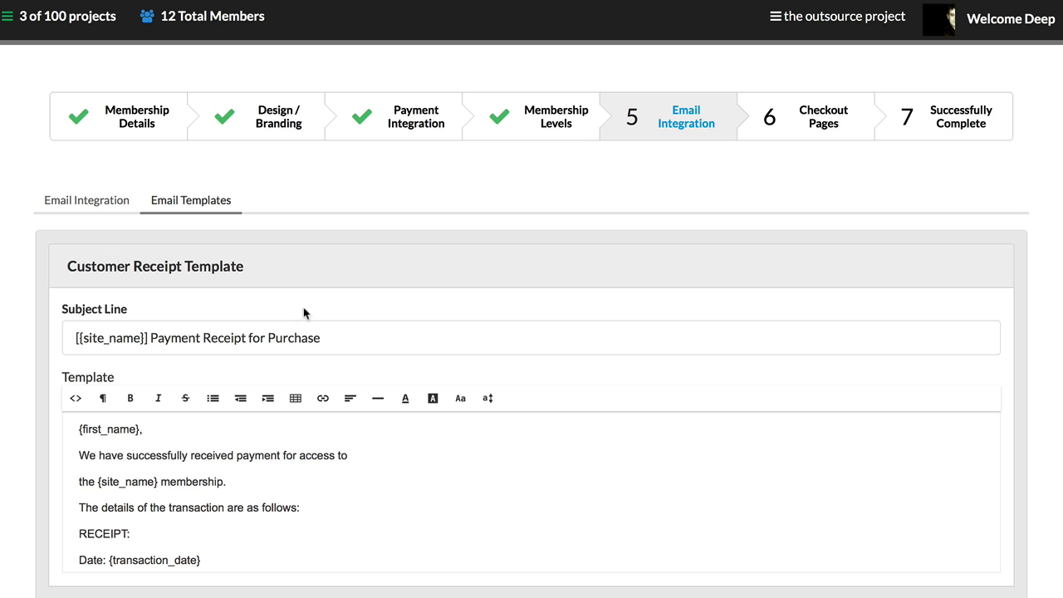
{"action": "scroll", "coordinate": [318, 299], "scroll_direction": "down", "scroll_amount": 2}
{"action": "scroll", "coordinate": [318, 301], "scroll_direction": "down", "scroll_amount": 1}
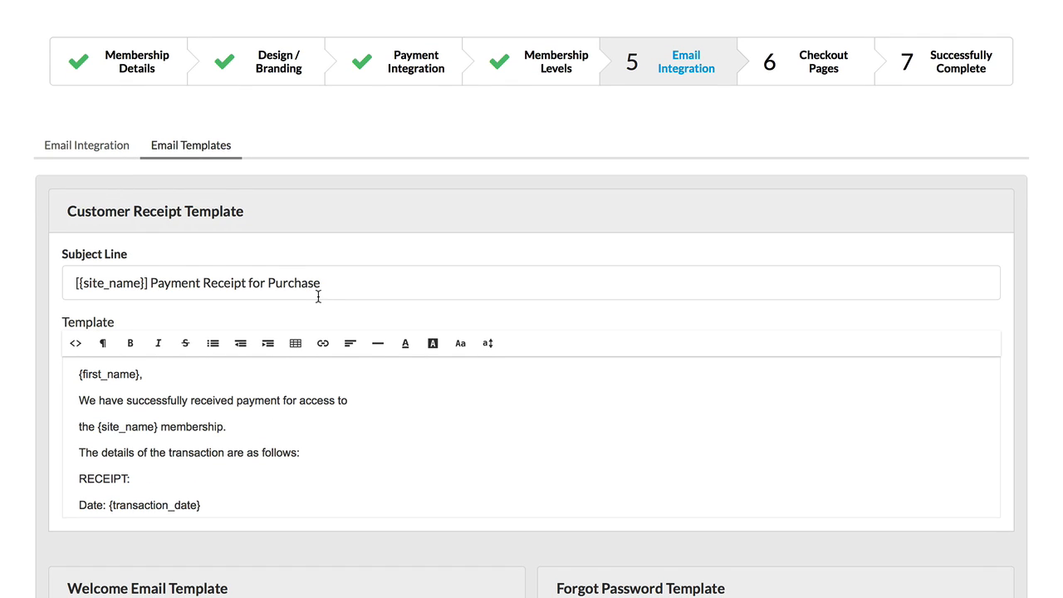
{"action": "scroll", "coordinate": [166, 245], "scroll_direction": "down", "scroll_amount": 2}
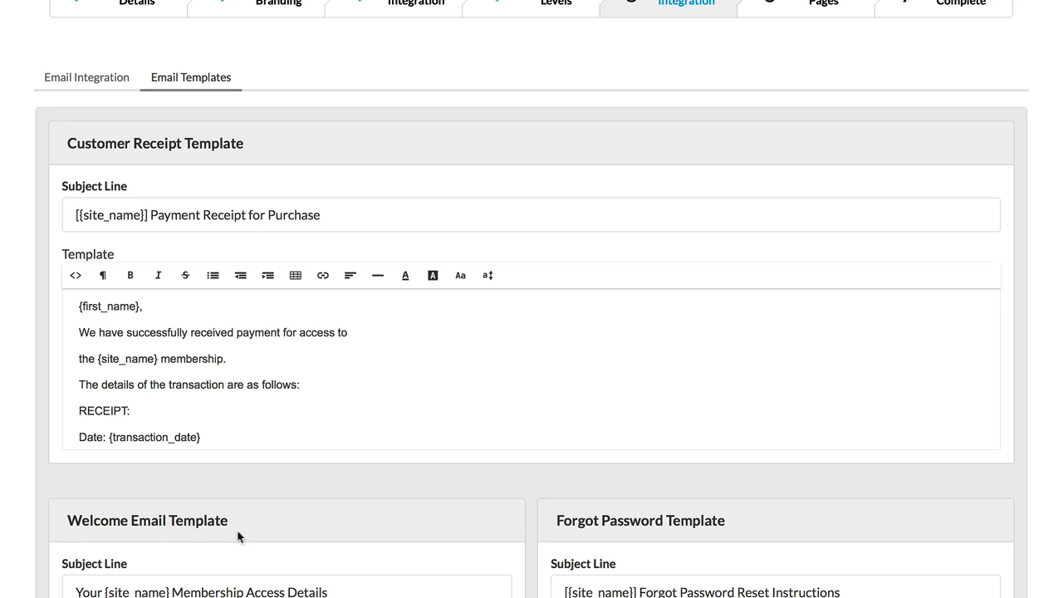
{"action": "scroll", "coordinate": [209, 269], "scroll_direction": "down", "scroll_amount": 4}
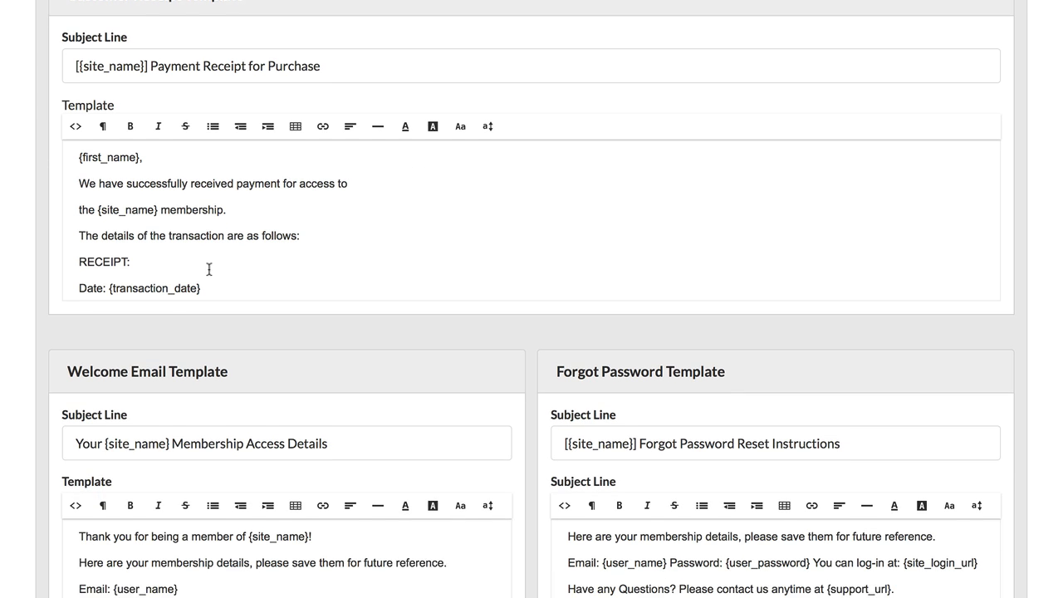
{"action": "scroll", "coordinate": [209, 269], "scroll_direction": "down", "scroll_amount": 1}
{"action": "scroll", "coordinate": [182, 211], "scroll_direction": "up", "scroll_amount": 2}
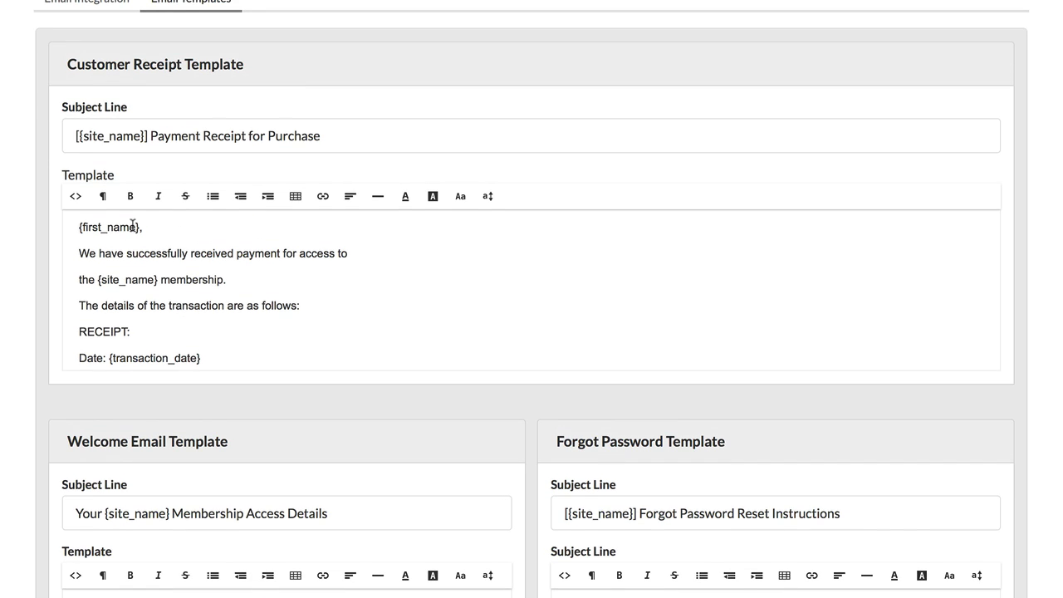
{"action": "scroll", "coordinate": [174, 242], "scroll_direction": "down", "scroll_amount": 6}
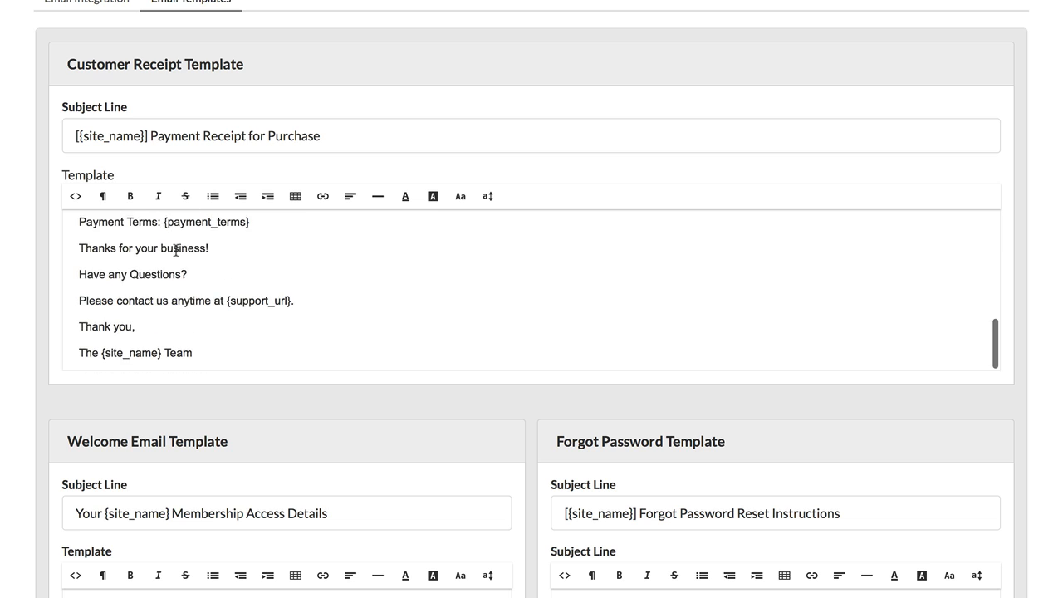
{"action": "scroll", "coordinate": [178, 264], "scroll_direction": "up", "scroll_amount": 7}
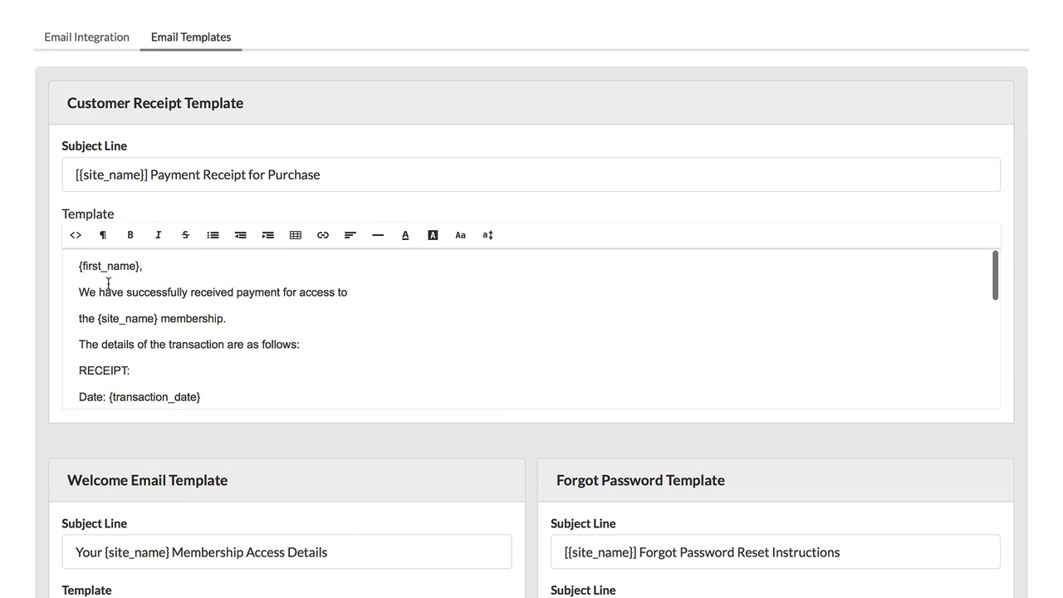
{"action": "scroll", "coordinate": [145, 324], "scroll_direction": "down", "scroll_amount": 4}
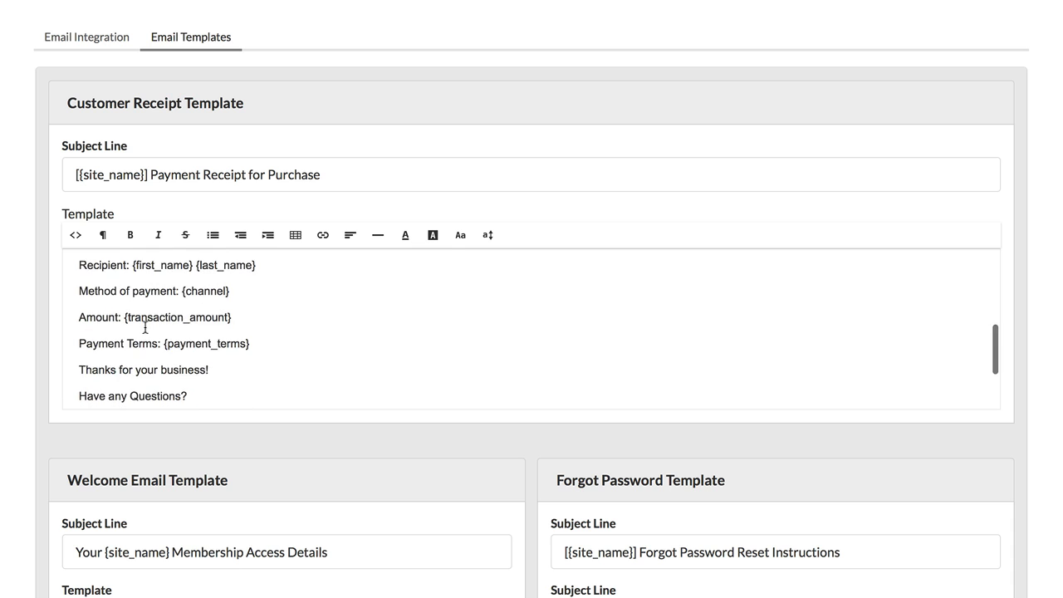
{"action": "scroll", "coordinate": [150, 313], "scroll_direction": "up", "scroll_amount": 4}
{"action": "scroll", "coordinate": [883, 183], "scroll_direction": "down", "scroll_amount": 6}
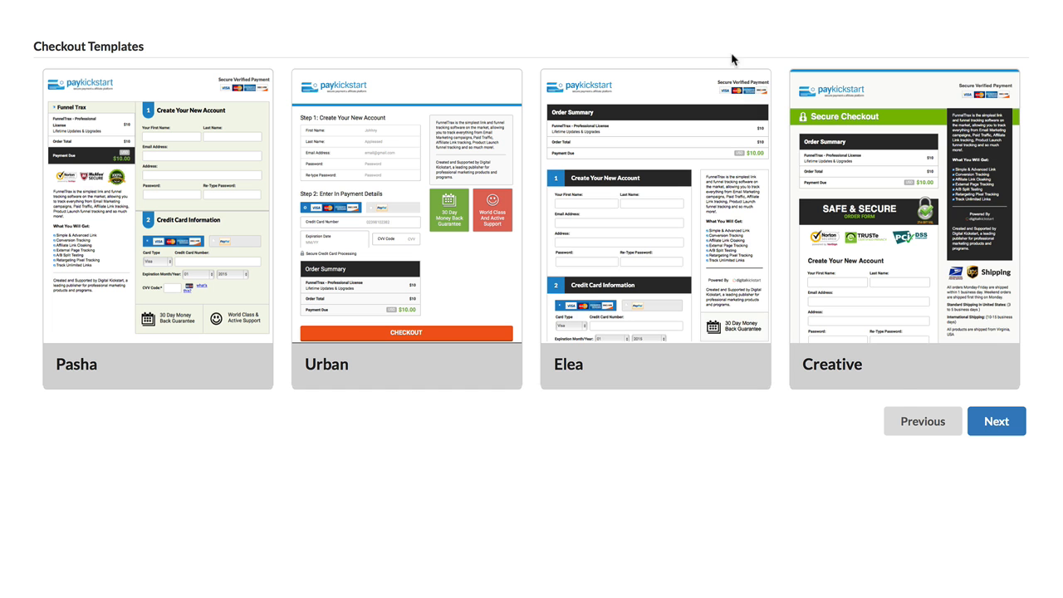
Step: Continue past the checkout templates without selecting one, and complete the setup to open the project dashboard
{"action": "scroll", "coordinate": [86, 355], "scroll_direction": "up", "scroll_amount": 2}
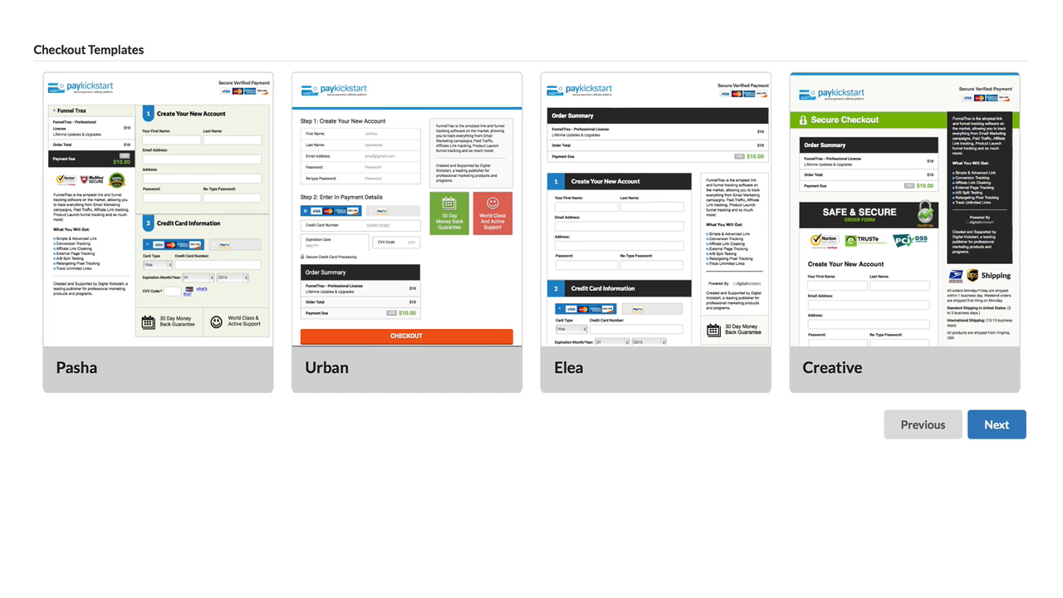
{"action": "mouse_move", "coordinate": [933, 373]}
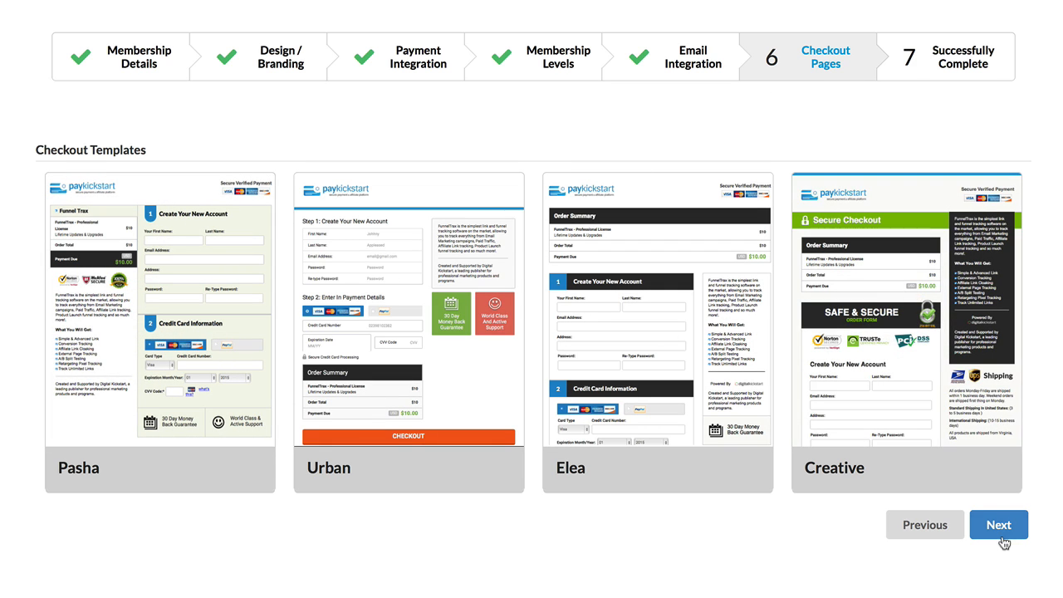
{"action": "left_click", "coordinate": [1001, 532]}
{"action": "left_click", "coordinate": [1016, 335]}
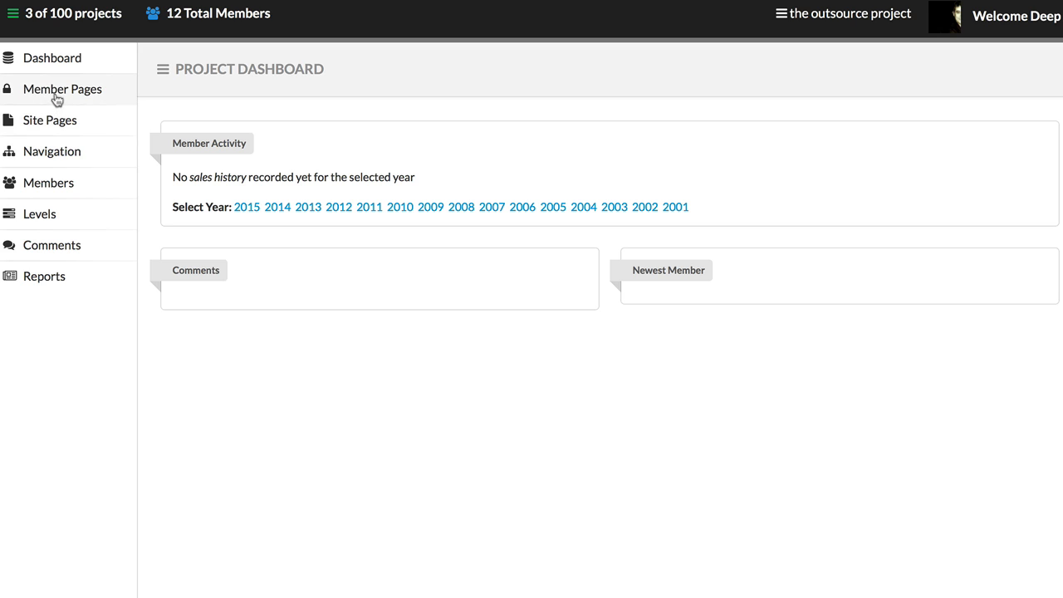
Step: Look over the project's member management, member pages and site pages sections
{"action": "left_click", "coordinate": [52, 182]}
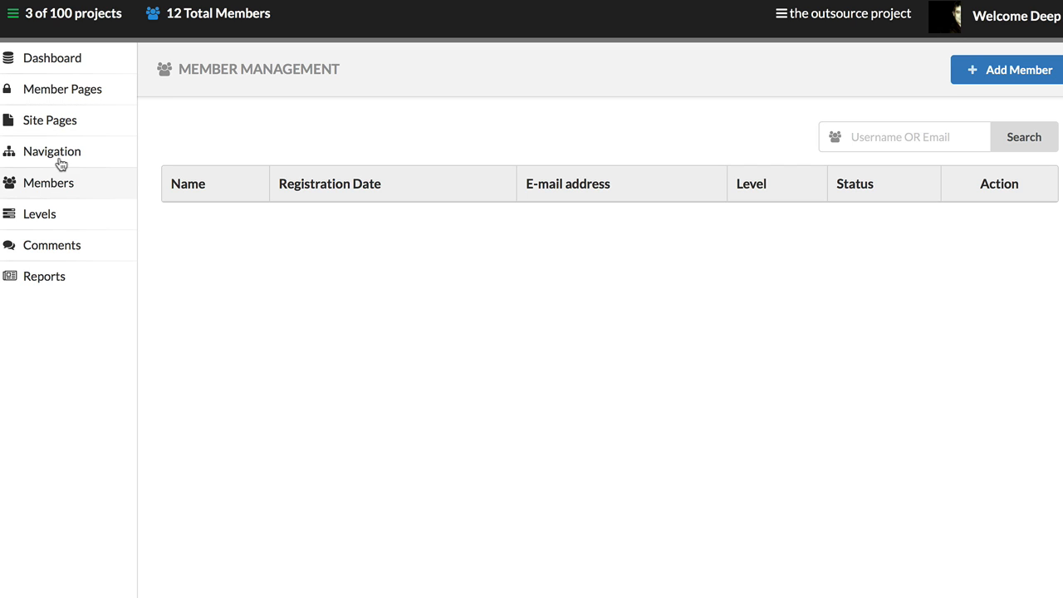
{"action": "left_click", "coordinate": [65, 100]}
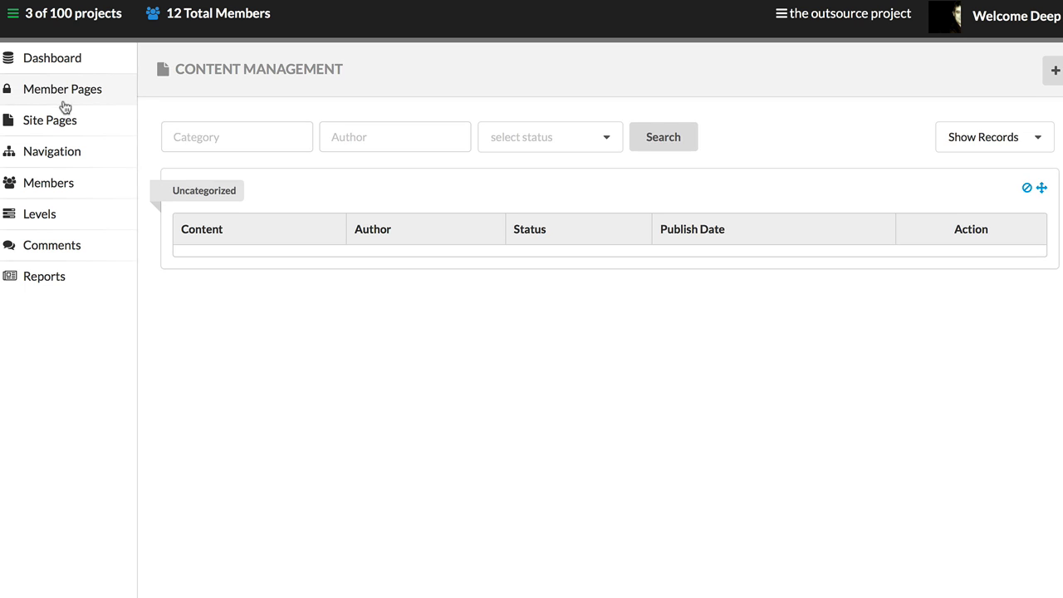
{"action": "left_click", "coordinate": [63, 125]}
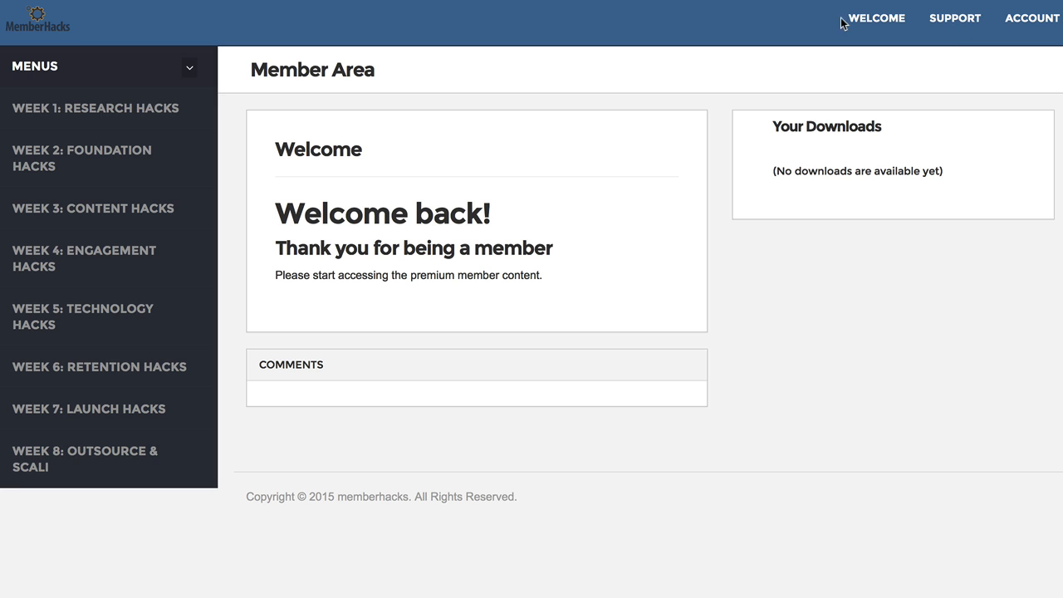
Step: Browse the MemberHacks sample member area, viewing the Week 1: Research Hacks topics and the profitable niche lesson
{"action": "left_click", "coordinate": [70, 110]}
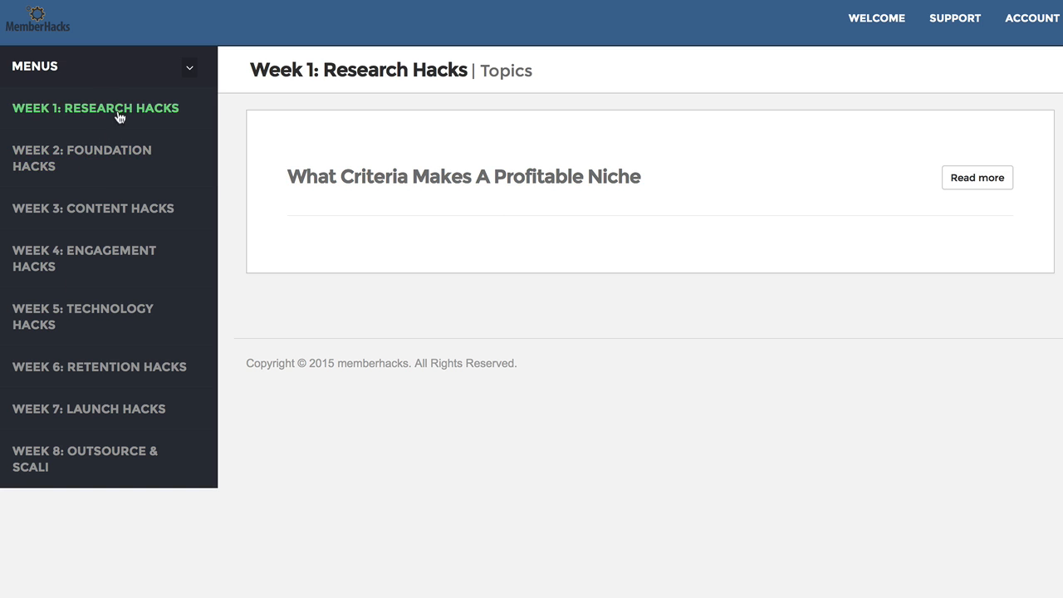
{"action": "left_click", "coordinate": [591, 185]}
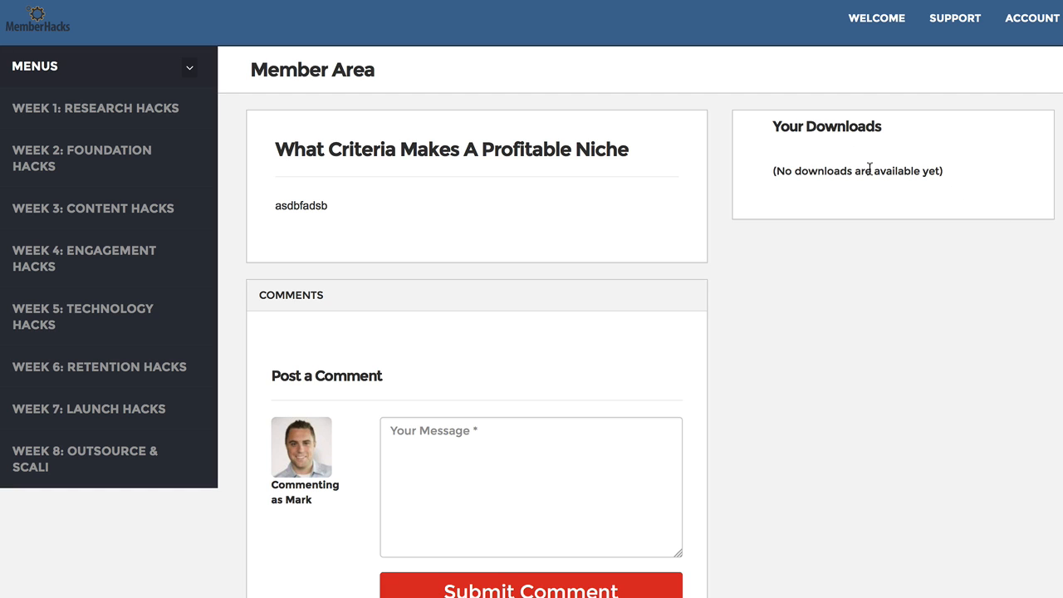
{"action": "left_click", "coordinate": [139, 176]}
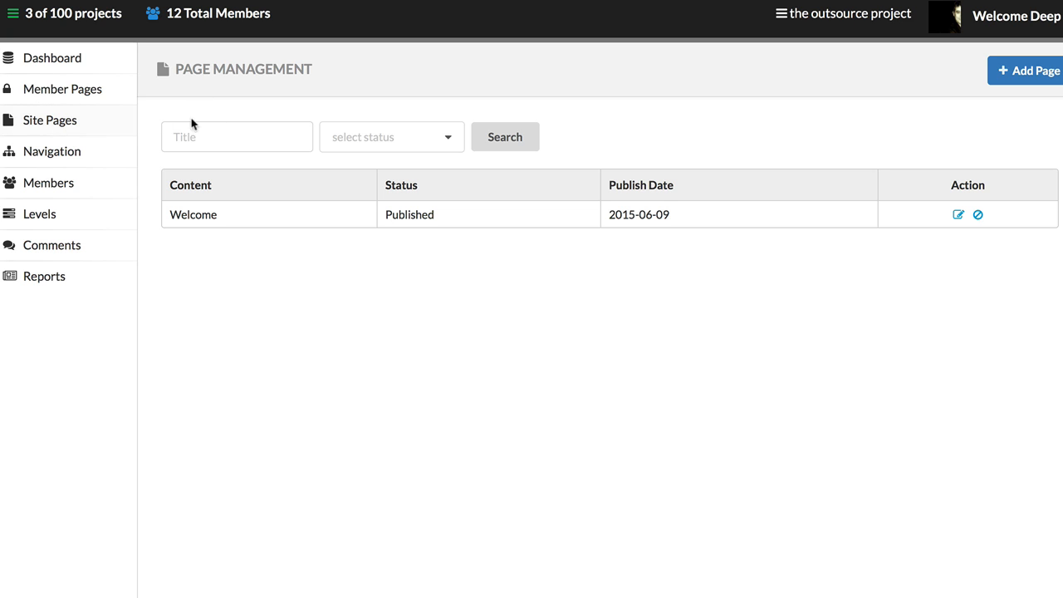
Step: Add a new member content category named Module 1
{"action": "left_click", "coordinate": [79, 98]}
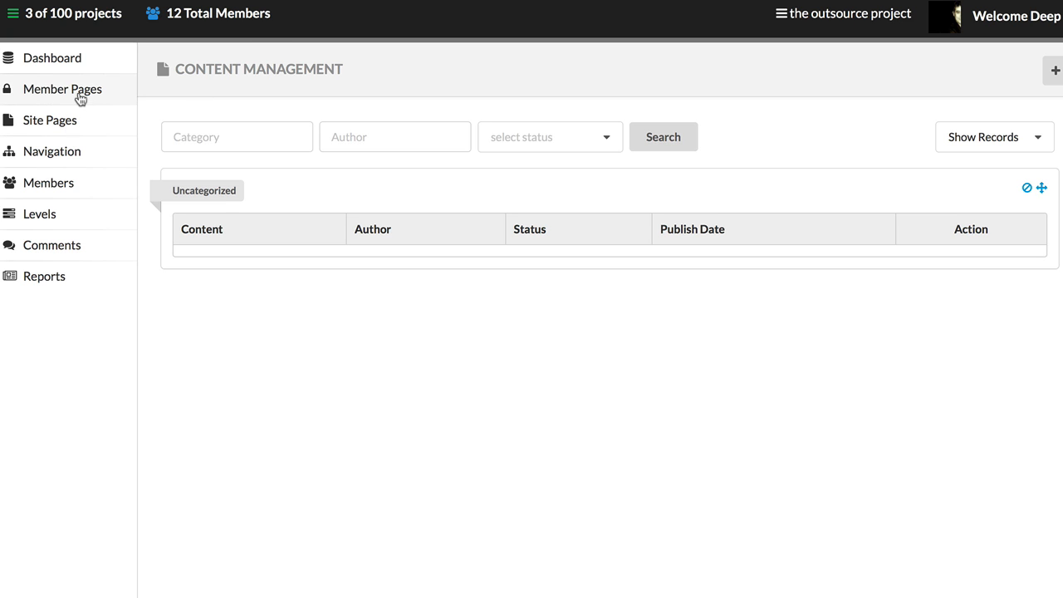
{"action": "left_click", "coordinate": [1052, 71]}
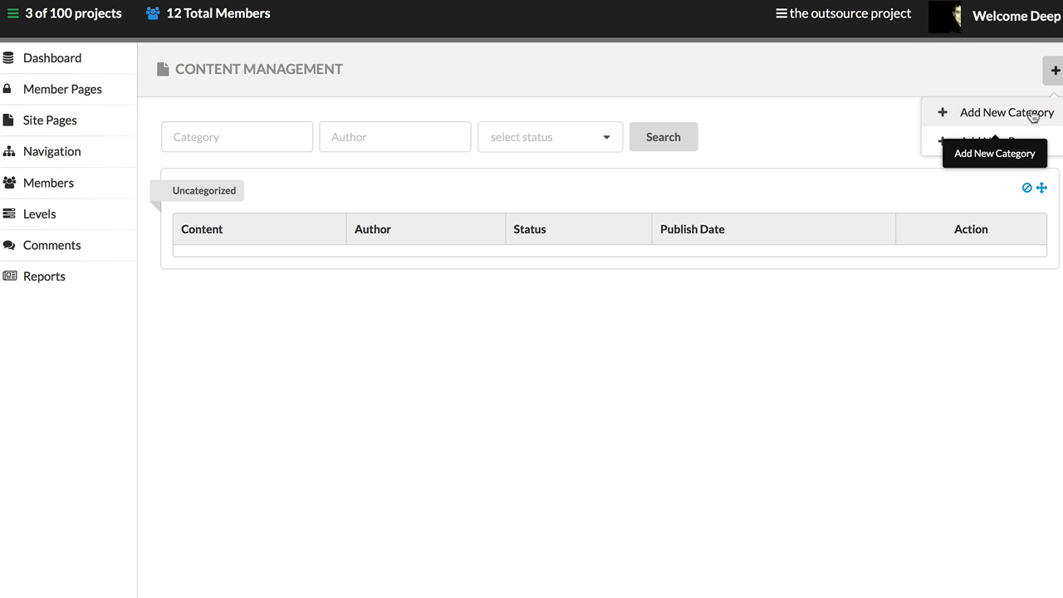
{"action": "left_click", "coordinate": [1033, 115]}
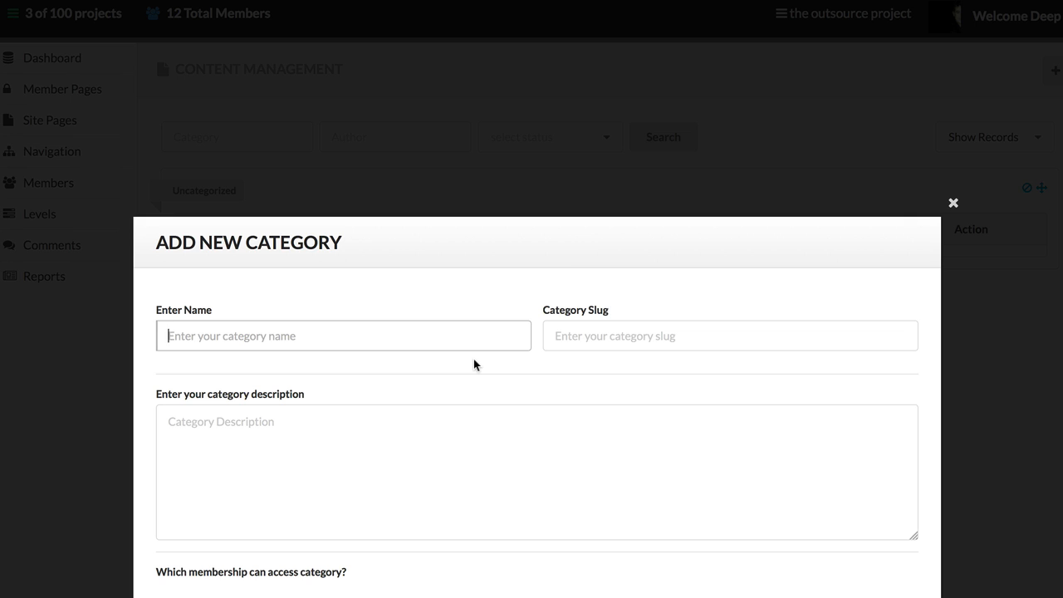
{"action": "type", "text": "Module 1"}
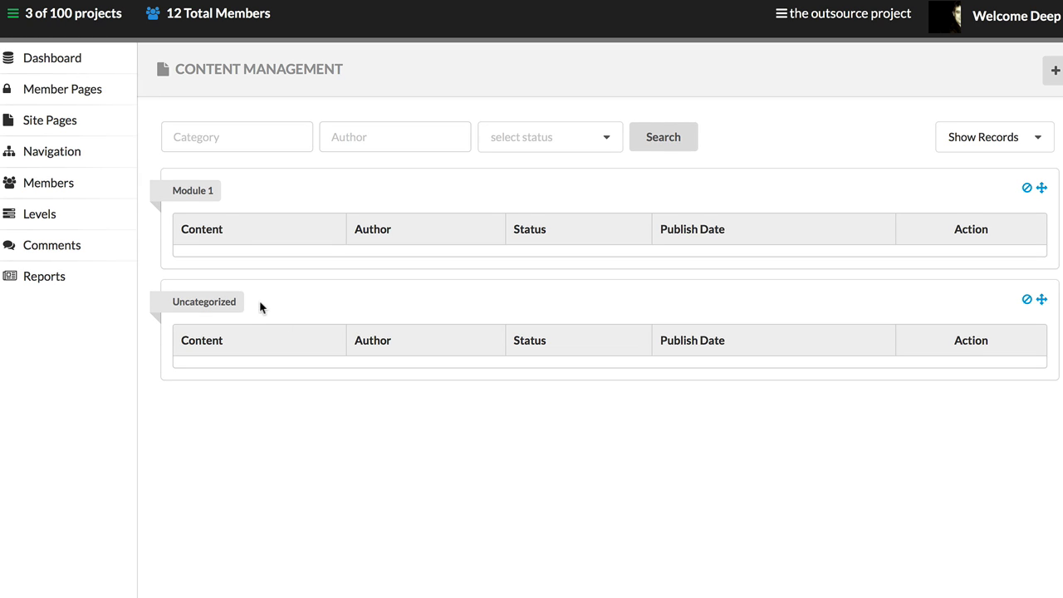
Step: Start a new member page titled Page 1 and enter the placeholder body text "aasdf"
{"action": "left_click", "coordinate": [1056, 66]}
{"action": "left_click", "coordinate": [1015, 141]}
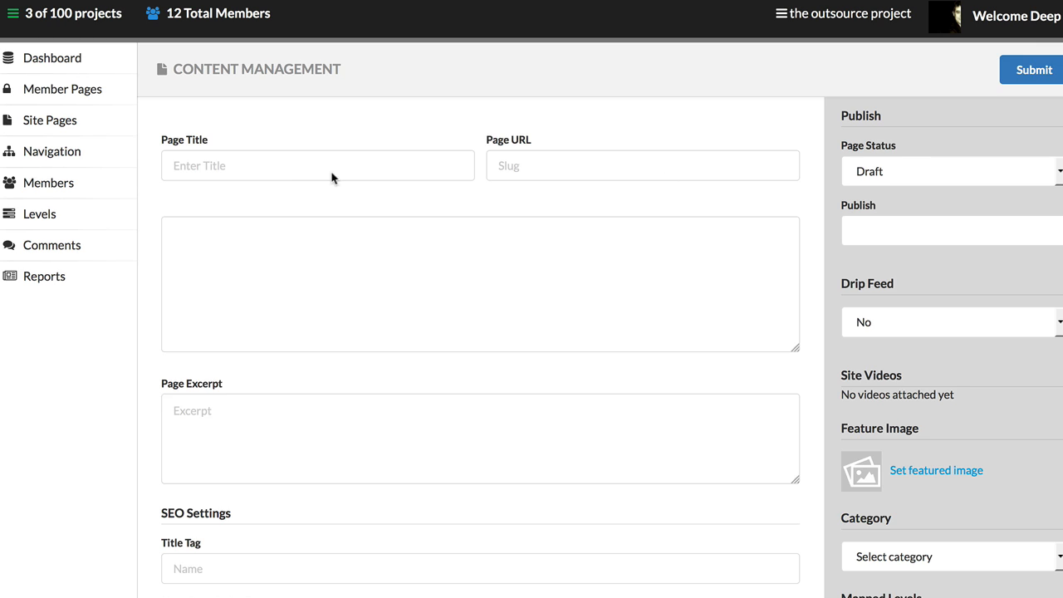
{"action": "left_click", "coordinate": [290, 171]}
{"action": "type", "text": "e 1"}
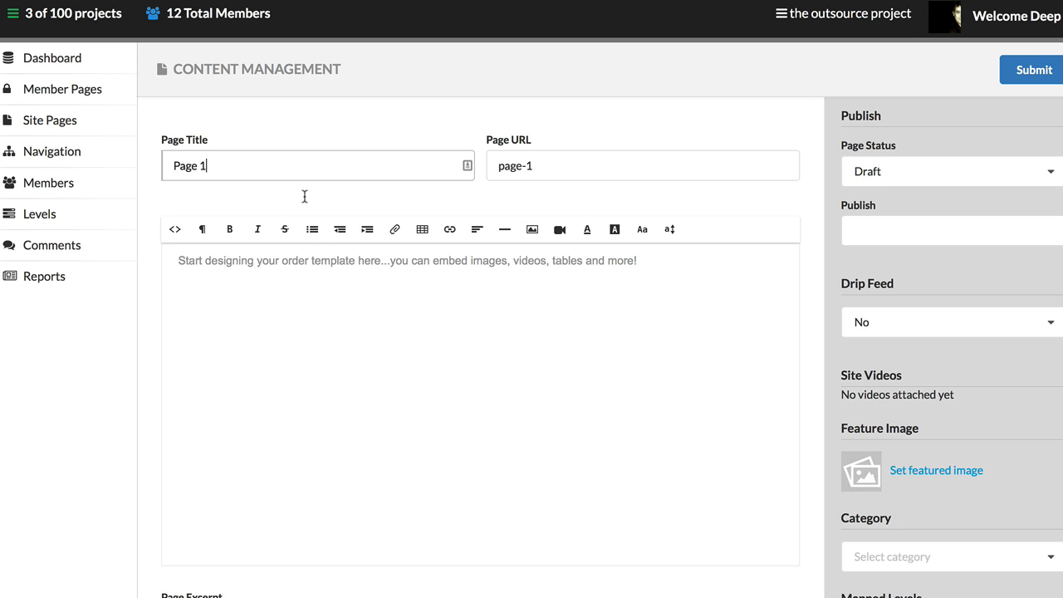
{"action": "left_click", "coordinate": [358, 314]}
{"action": "type", "text": "a"}
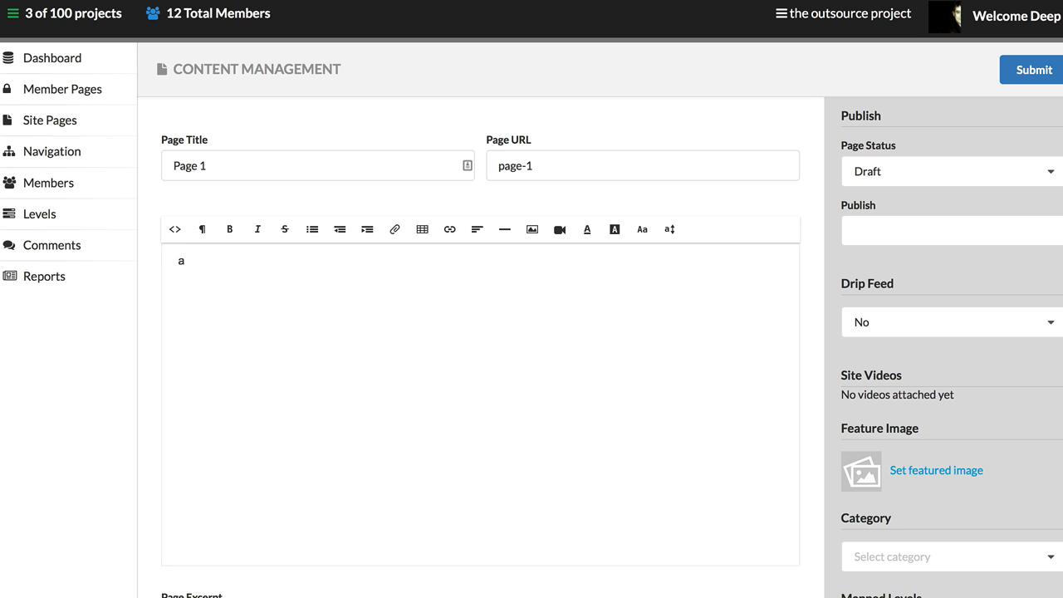
{"action": "type", "text": "asdf"}
Step: Examine the page's excerpt, SEO and download sections, and check the Is Free options without changing them
{"action": "scroll", "coordinate": [332, 311], "scroll_direction": "down", "scroll_amount": 4}
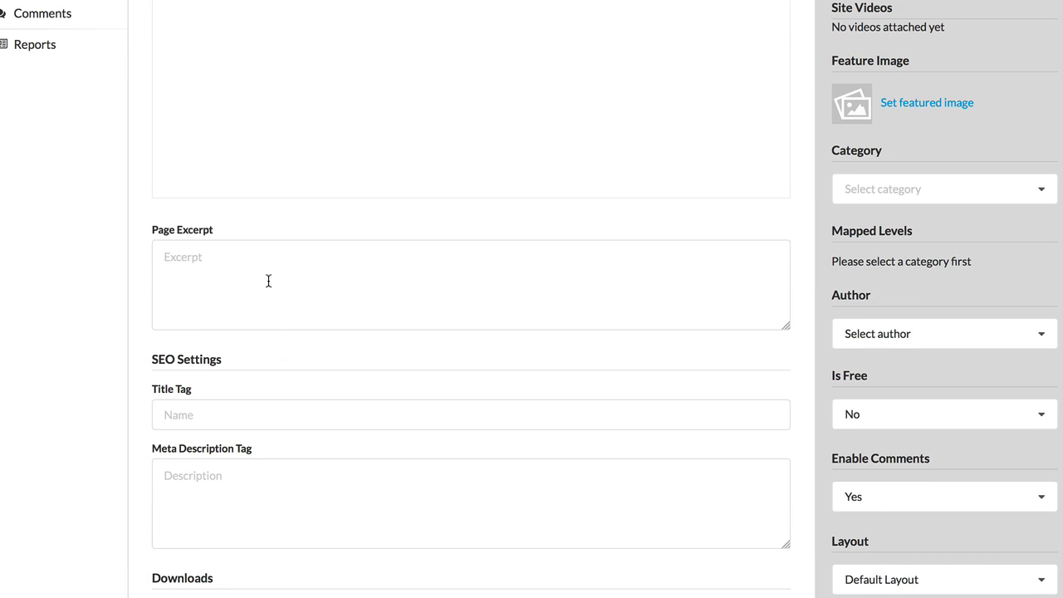
{"action": "scroll", "coordinate": [531, 299], "scroll_direction": "up", "scroll_amount": 1}
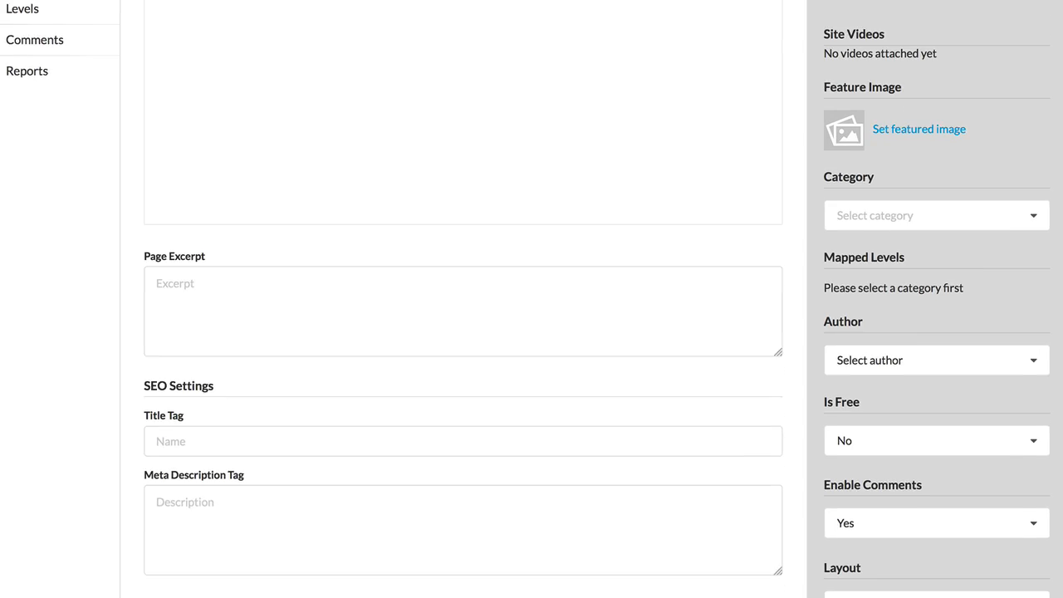
{"action": "scroll", "coordinate": [199, 202], "scroll_direction": "down", "scroll_amount": 3}
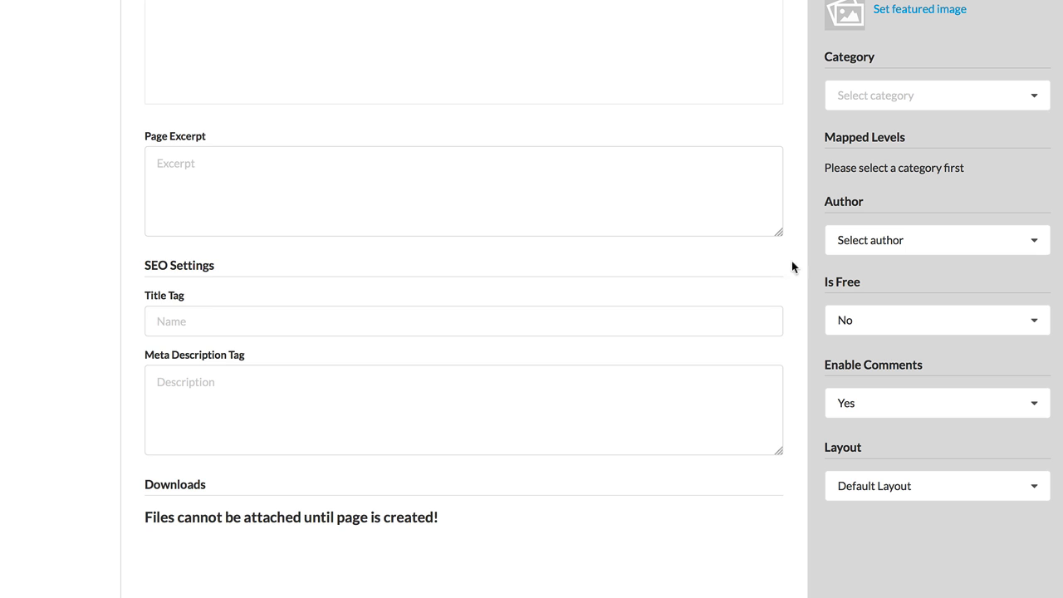
{"action": "left_click", "coordinate": [869, 328]}
{"action": "left_click", "coordinate": [893, 305]}
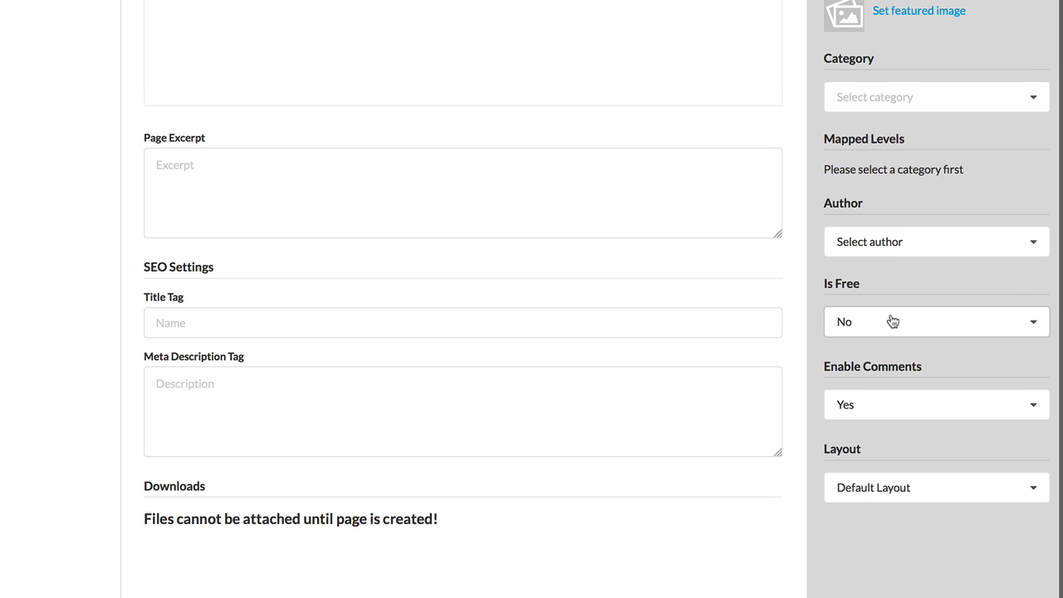
Step: Keep the page status as Draft and set the publish date to 2015-06-09
{"action": "scroll", "coordinate": [893, 321], "scroll_direction": "up", "scroll_amount": 1}
{"action": "scroll", "coordinate": [893, 321], "scroll_direction": "up", "scroll_amount": 4}
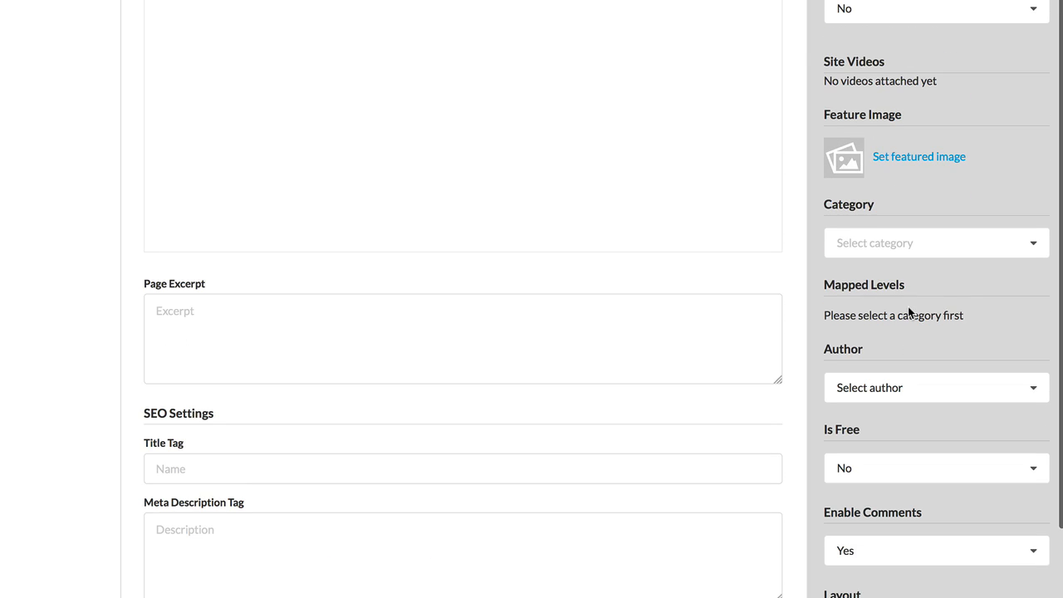
{"action": "scroll", "coordinate": [932, 81], "scroll_direction": "up", "scroll_amount": 5}
{"action": "left_click", "coordinate": [901, 88]}
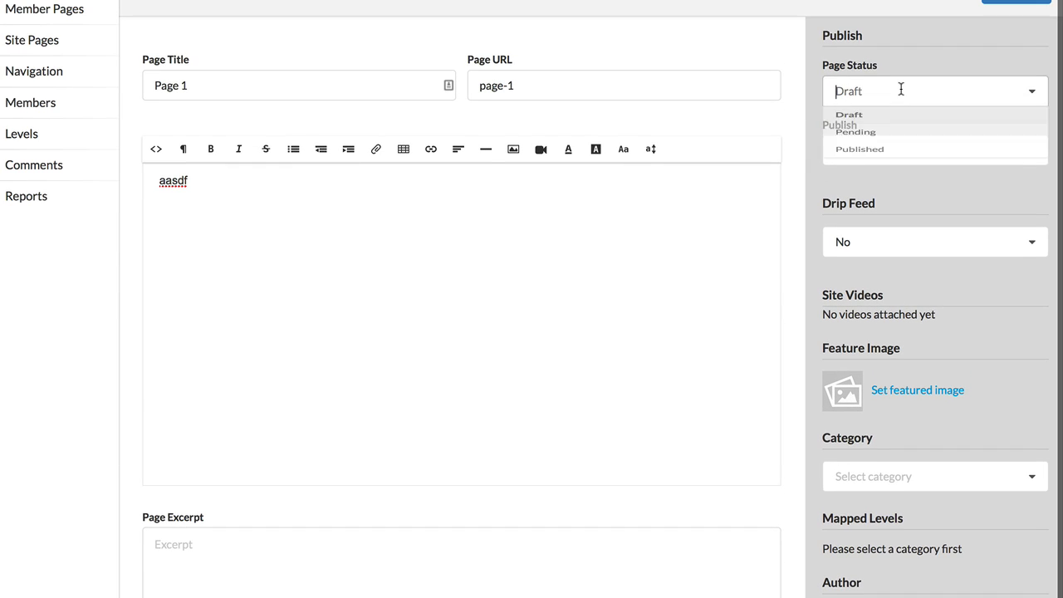
{"action": "left_click", "coordinate": [901, 121]}
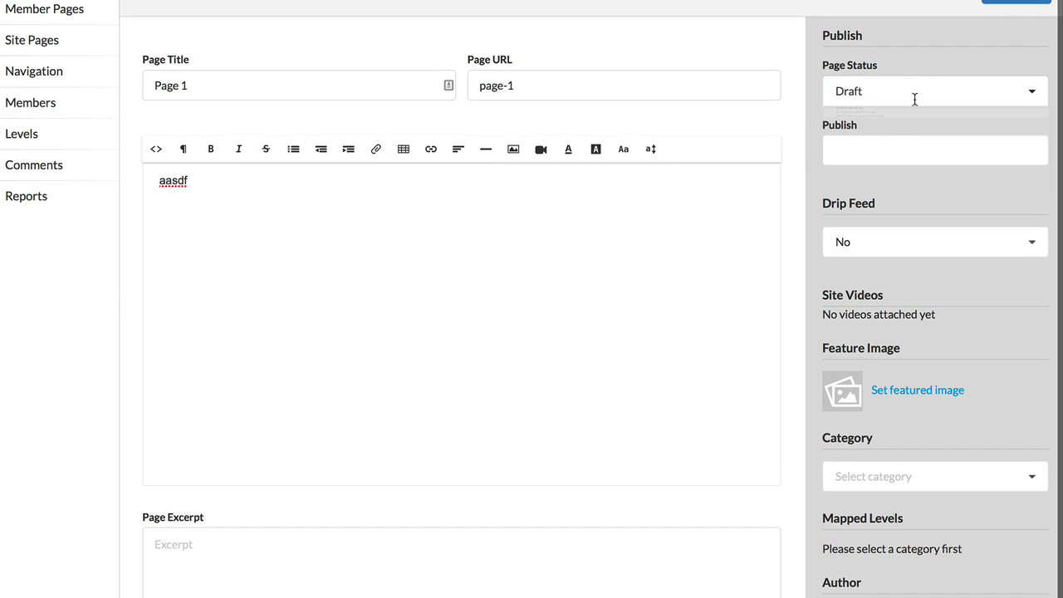
{"action": "left_click", "coordinate": [909, 149]}
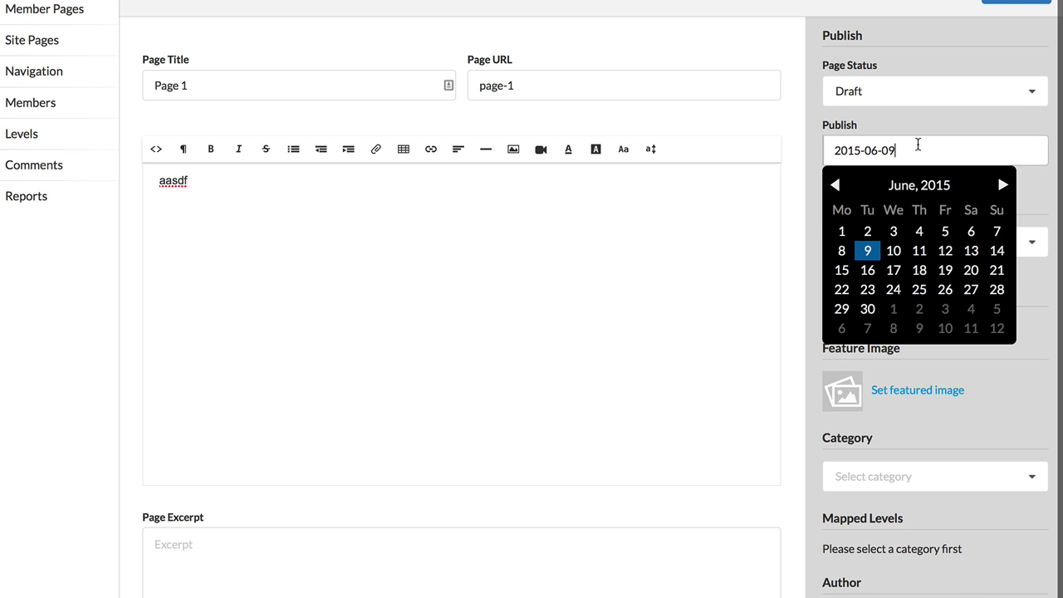
{"action": "left_click", "coordinate": [921, 129]}
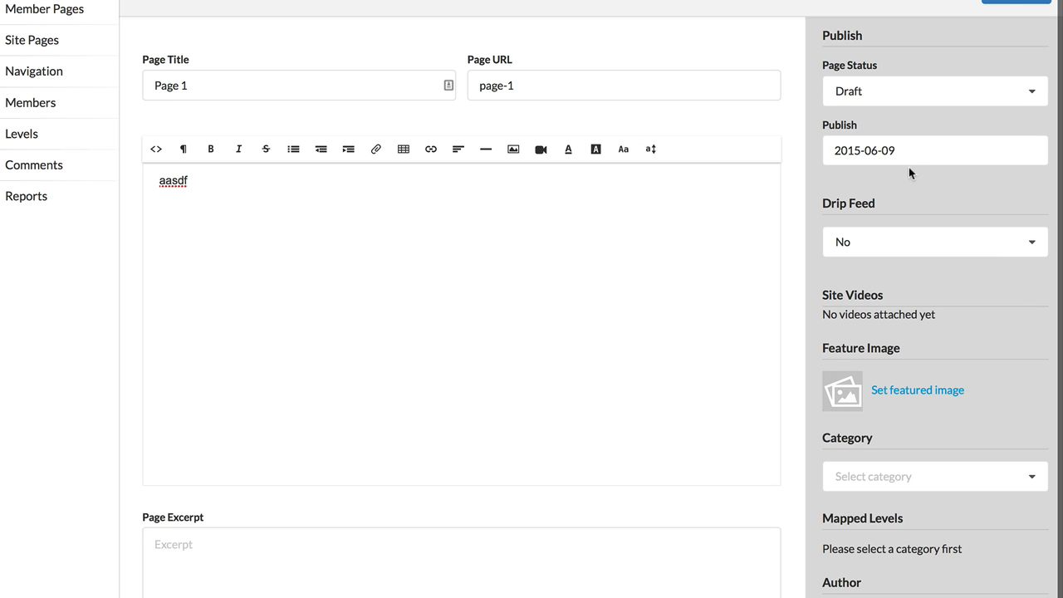
Step: Enable drip feed for the page with a delay of 8 days
{"action": "left_click", "coordinate": [883, 243]}
{"action": "left_click", "coordinate": [861, 304]}
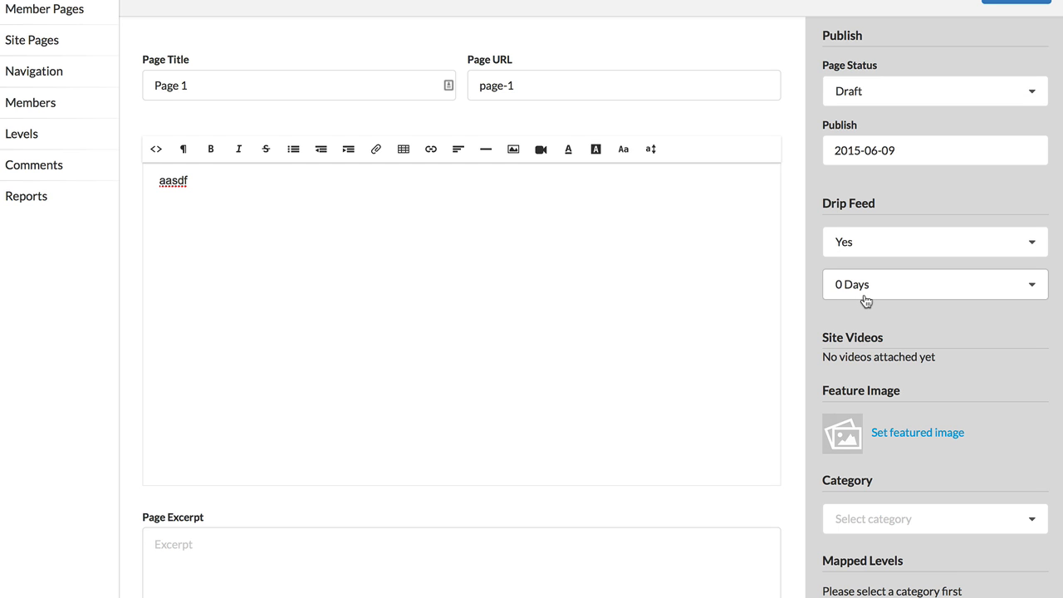
{"action": "left_click", "coordinate": [869, 291]}
{"action": "scroll", "coordinate": [870, 388], "scroll_direction": "down", "scroll_amount": 2}
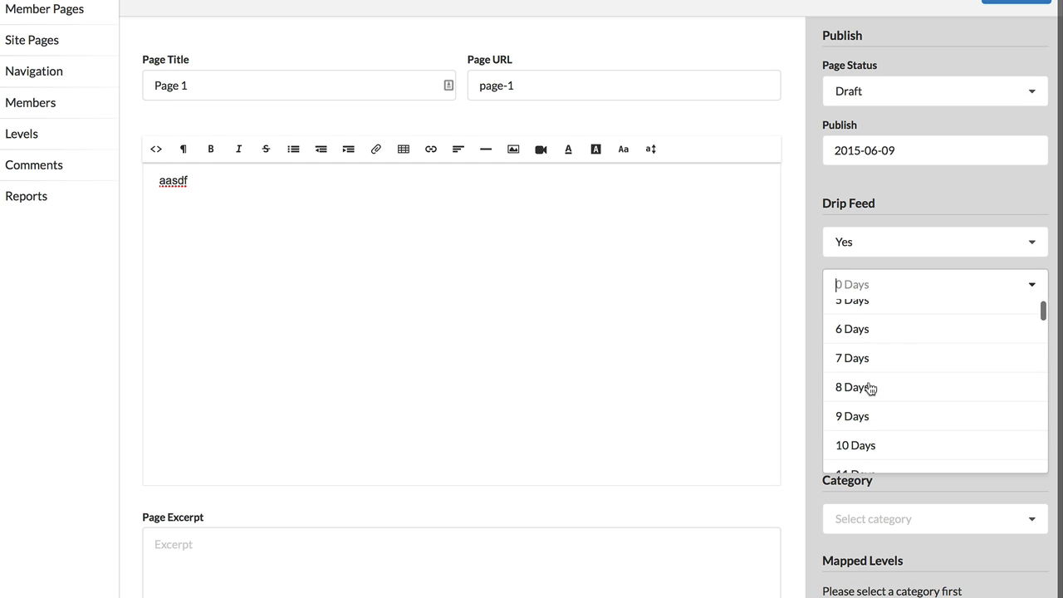
{"action": "left_click", "coordinate": [865, 388]}
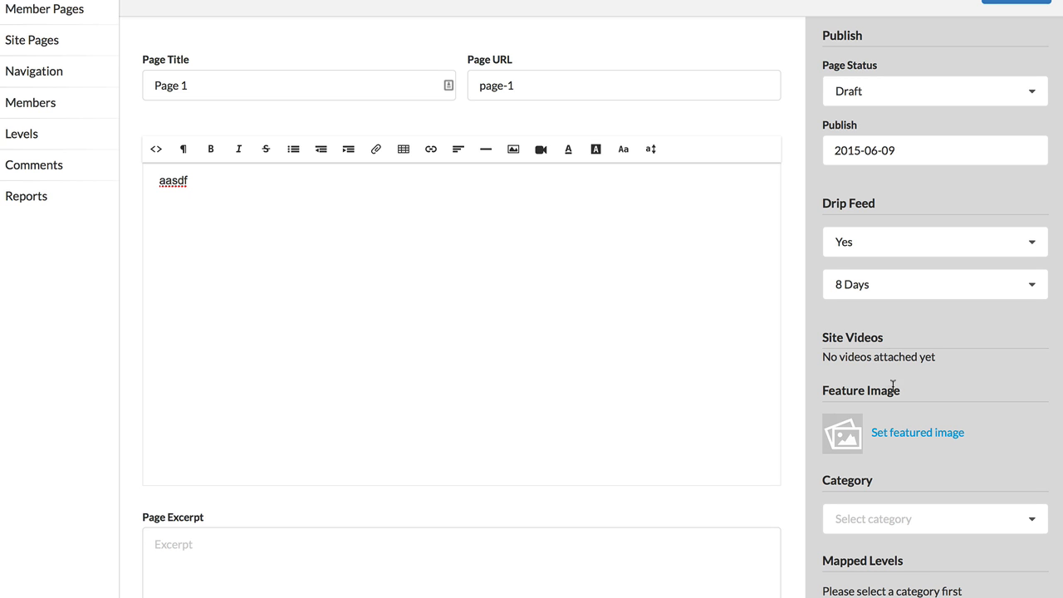
Step: Assign the page to the Module 1 category
{"action": "scroll", "coordinate": [918, 437], "scroll_direction": "down", "scroll_amount": 2}
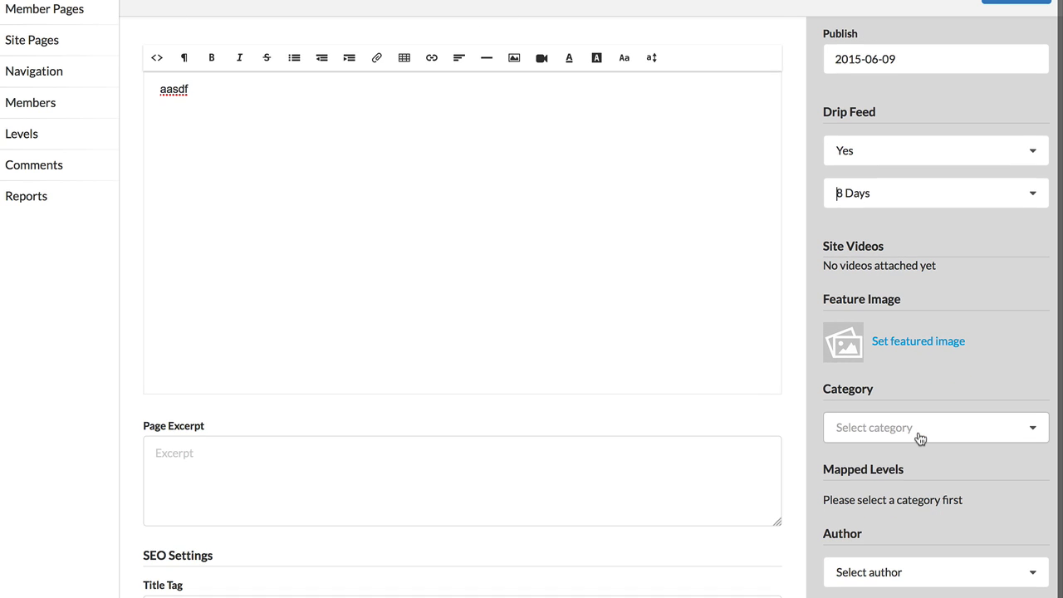
{"action": "left_click", "coordinate": [914, 434]}
{"action": "left_click", "coordinate": [908, 459]}
{"action": "scroll", "coordinate": [906, 458], "scroll_direction": "down", "scroll_amount": 2}
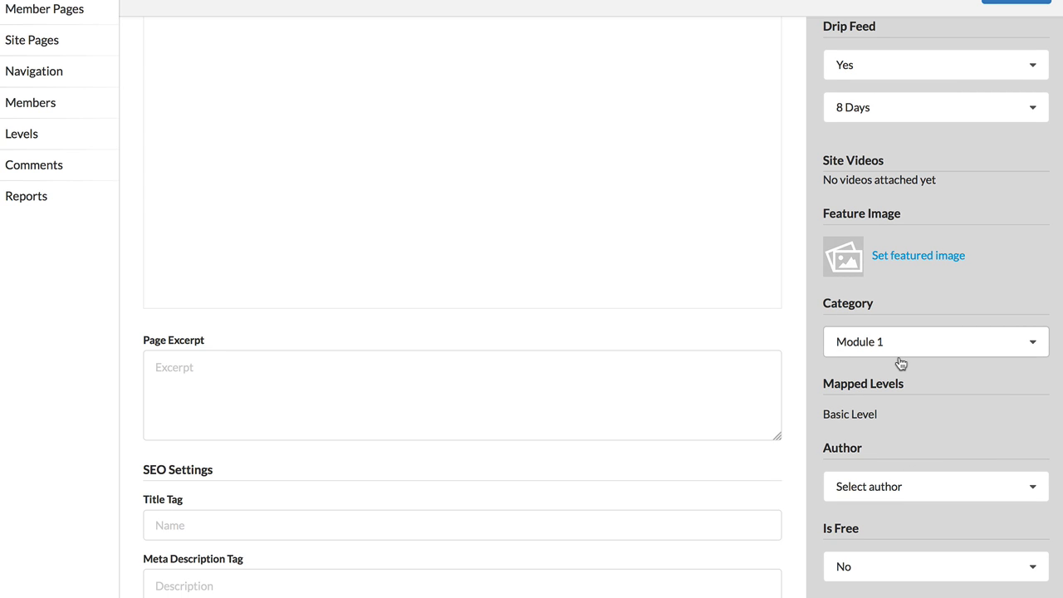
Step: Check the page's author, comment and layout options, leaving comments enabled and Default Layout selected
{"action": "scroll", "coordinate": [901, 364], "scroll_direction": "down", "scroll_amount": 1}
{"action": "left_click", "coordinate": [902, 472]}
{"action": "left_click", "coordinate": [911, 453]}
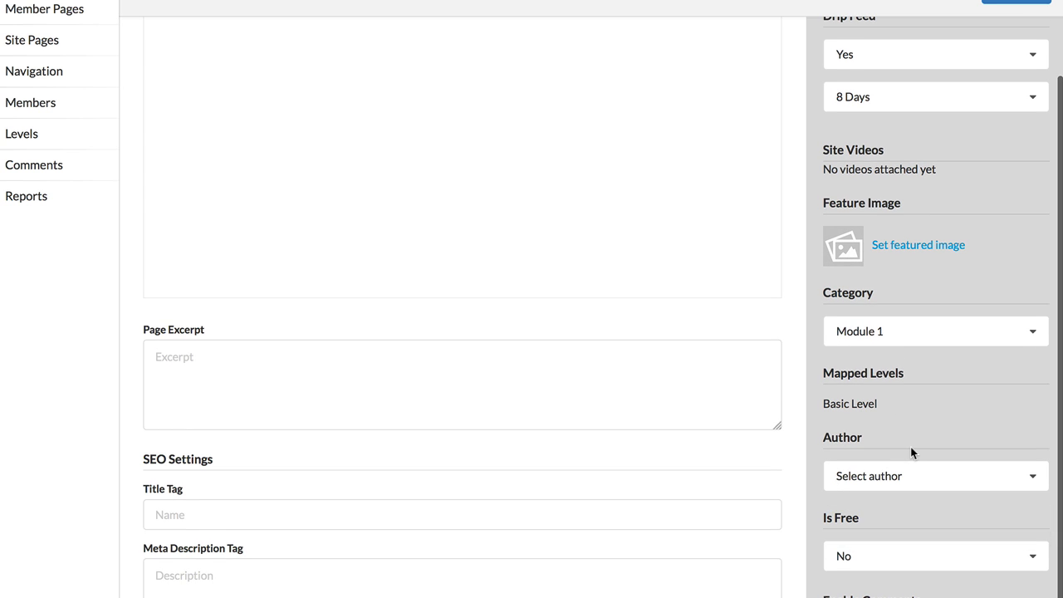
{"action": "left_click", "coordinate": [880, 522]}
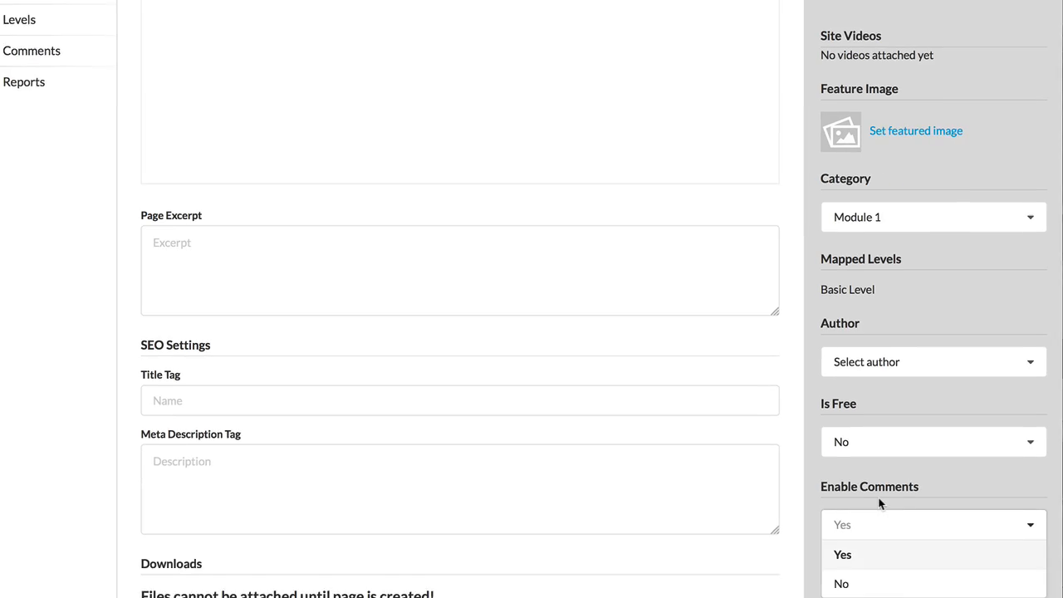
{"action": "left_click", "coordinate": [881, 500]}
{"action": "left_click", "coordinate": [877, 511]}
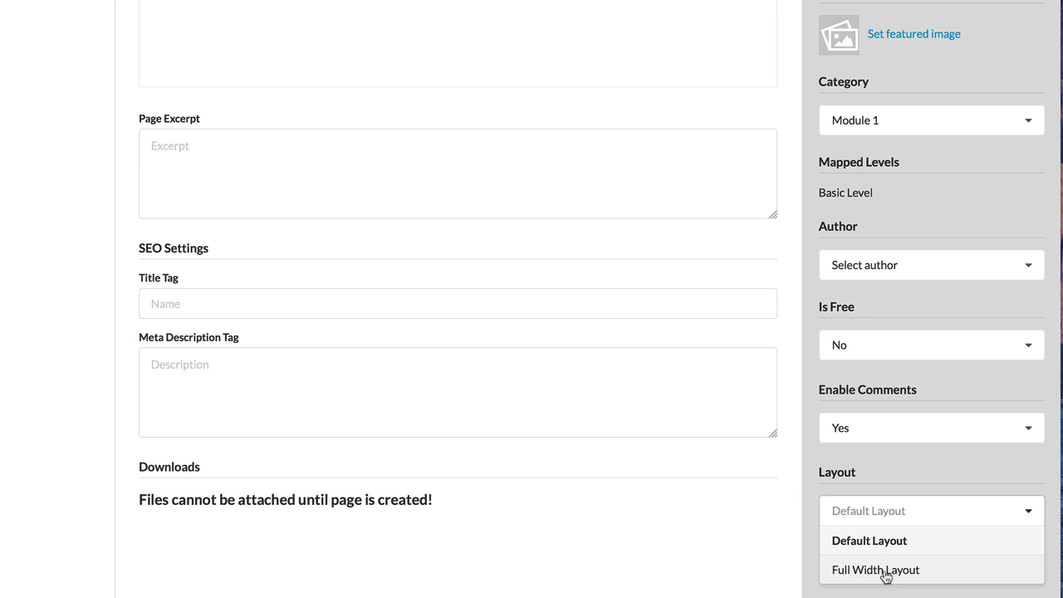
{"action": "left_click", "coordinate": [615, 506]}
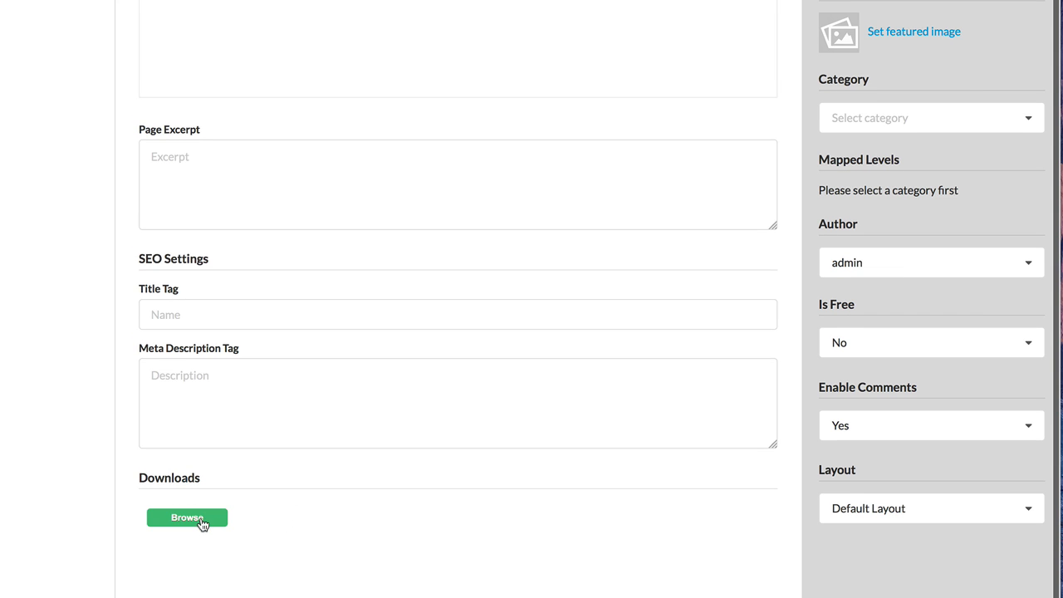
Step: Open the file chooser for the created page's downloads, cancel it, and look over the page's settings
{"action": "left_click", "coordinate": [202, 524]}
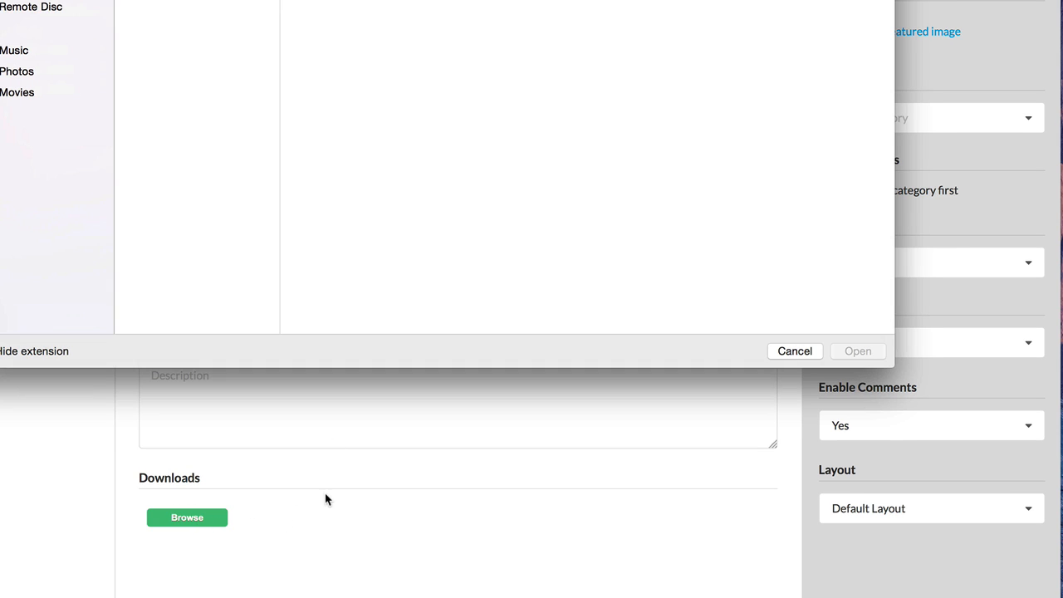
{"action": "left_click", "coordinate": [791, 349]}
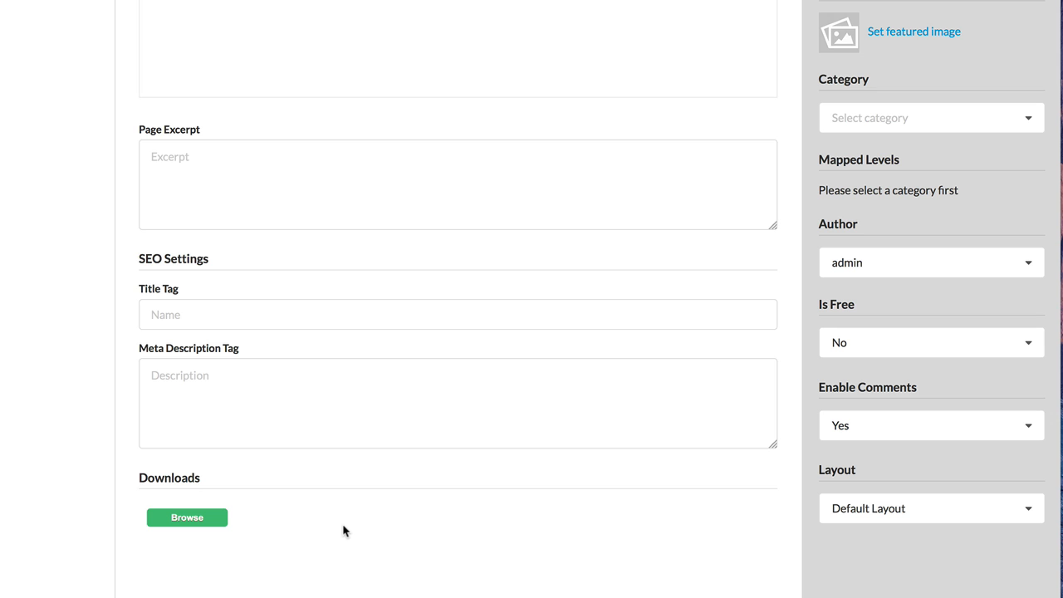
{"action": "scroll", "coordinate": [344, 530], "scroll_direction": "up", "scroll_amount": 1}
{"action": "scroll", "coordinate": [343, 533], "scroll_direction": "down", "scroll_amount": 1}
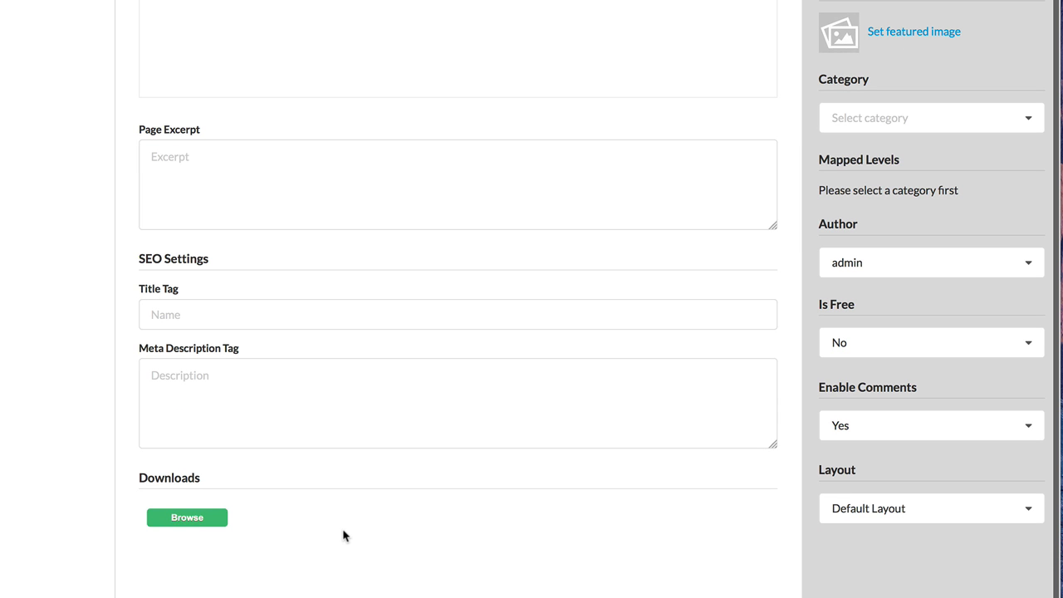
{"action": "scroll", "coordinate": [343, 536], "scroll_direction": "up", "scroll_amount": 4}
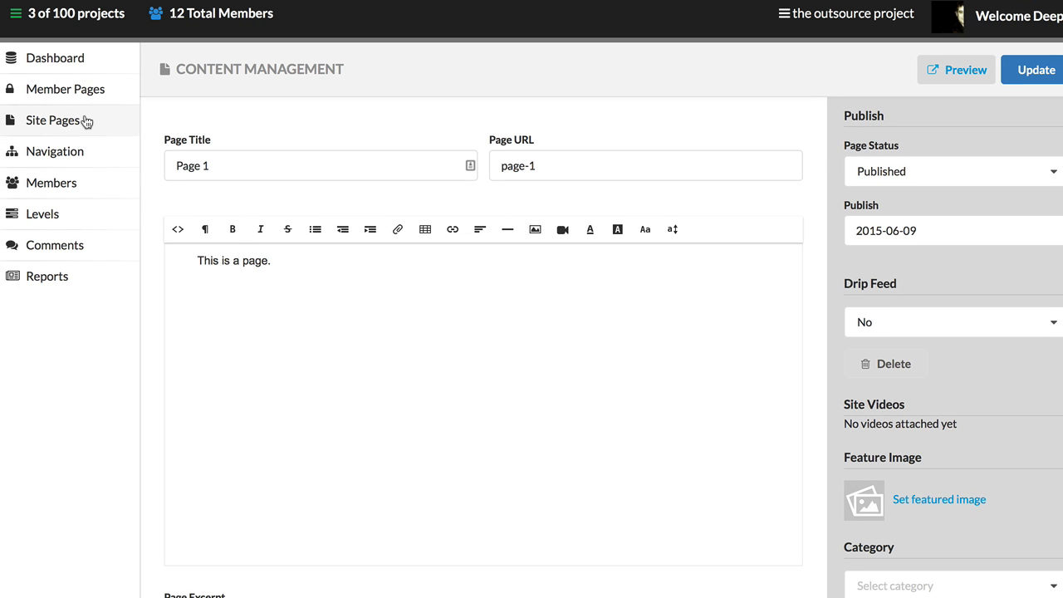
Step: Look over the site pages list and check which menus can be shown in navigation management, keeping Default Menu selected
{"action": "left_click", "coordinate": [86, 122]}
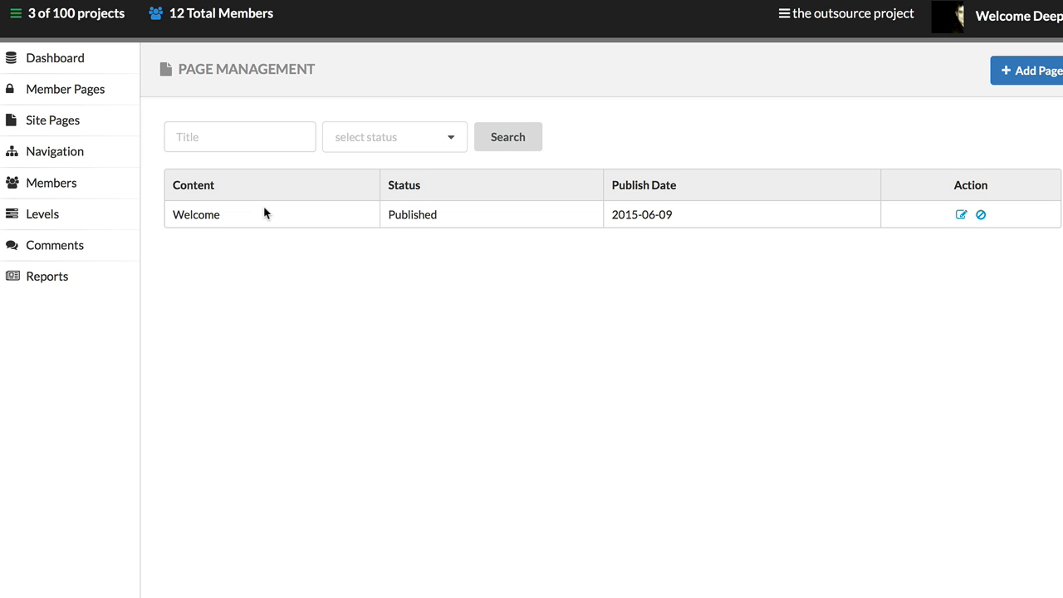
{"action": "left_click", "coordinate": [69, 160]}
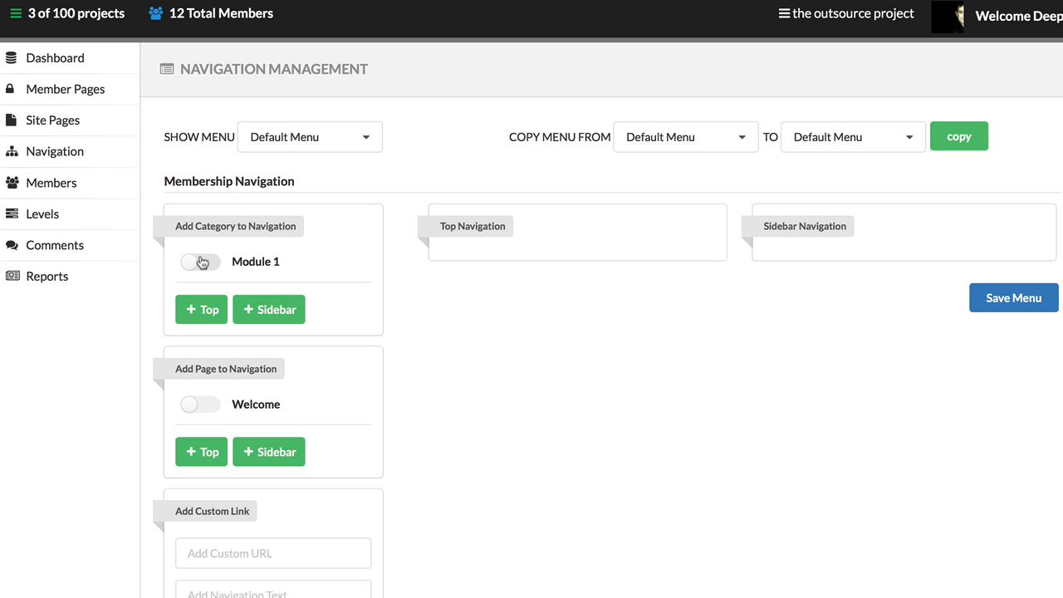
{"action": "left_click", "coordinate": [332, 142]}
{"action": "left_click", "coordinate": [441, 125]}
{"action": "left_click", "coordinate": [293, 138]}
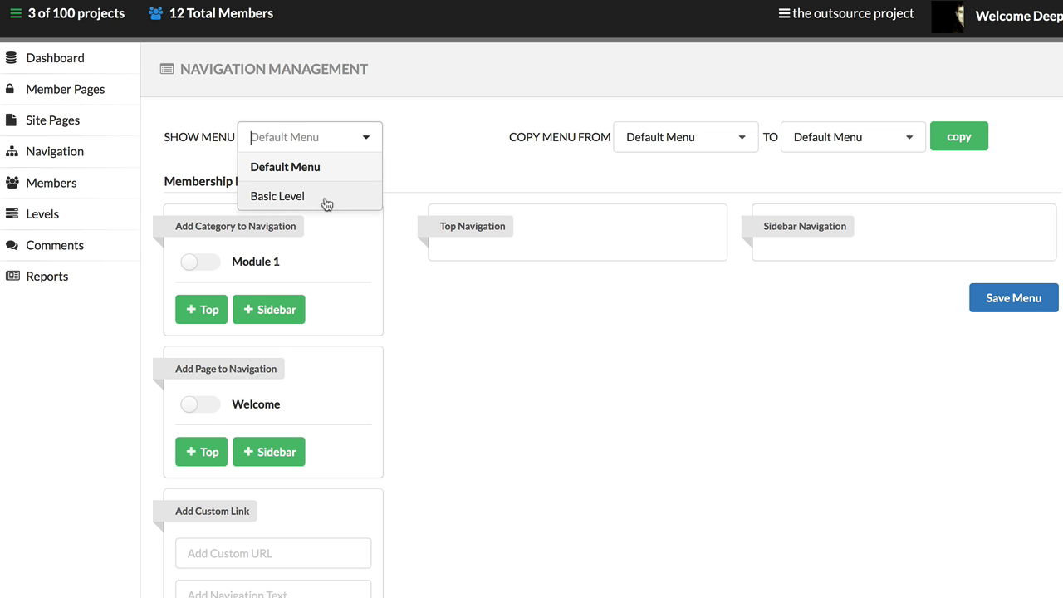
{"action": "left_click", "coordinate": [530, 173]}
Step: Add the Module 1 category to the sidebar navigation and the Welcome page to the top navigation, saving the Default Menu
{"action": "left_click", "coordinate": [195, 262]}
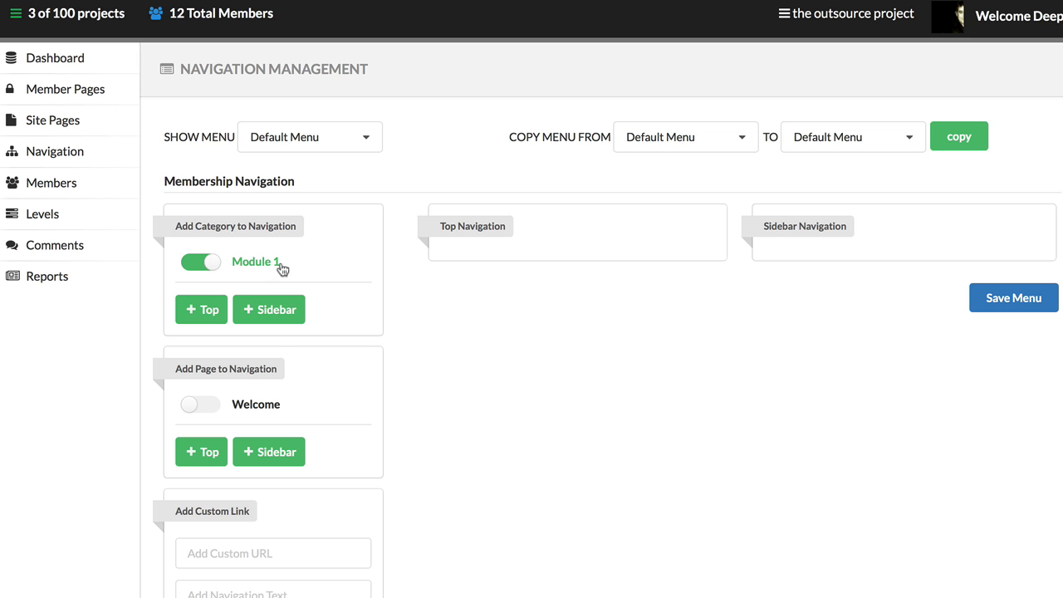
{"action": "left_click", "coordinate": [280, 318]}
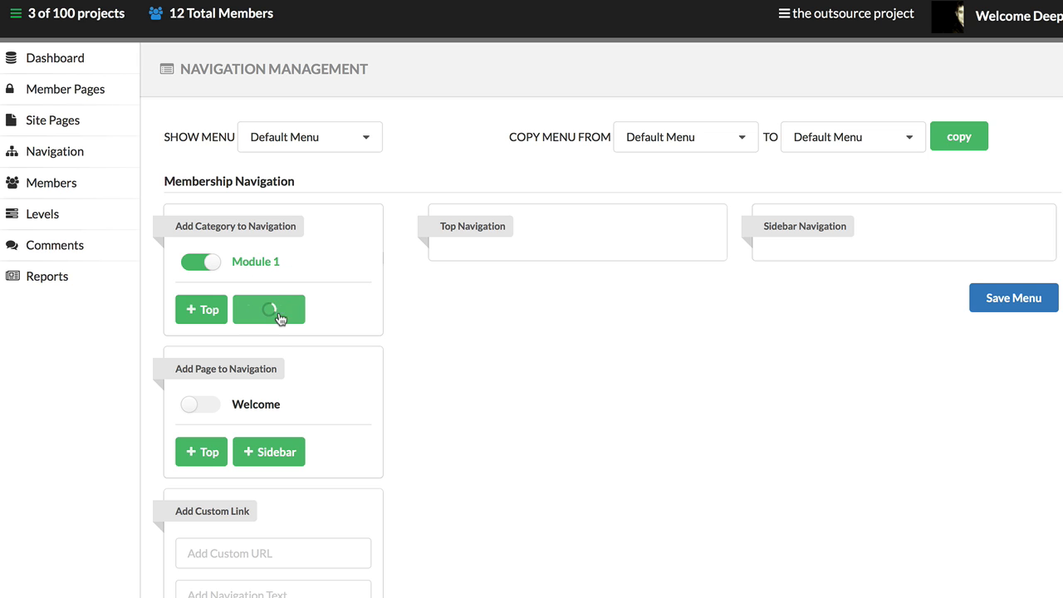
{"action": "left_click", "coordinate": [183, 404]}
{"action": "left_click", "coordinate": [200, 455]}
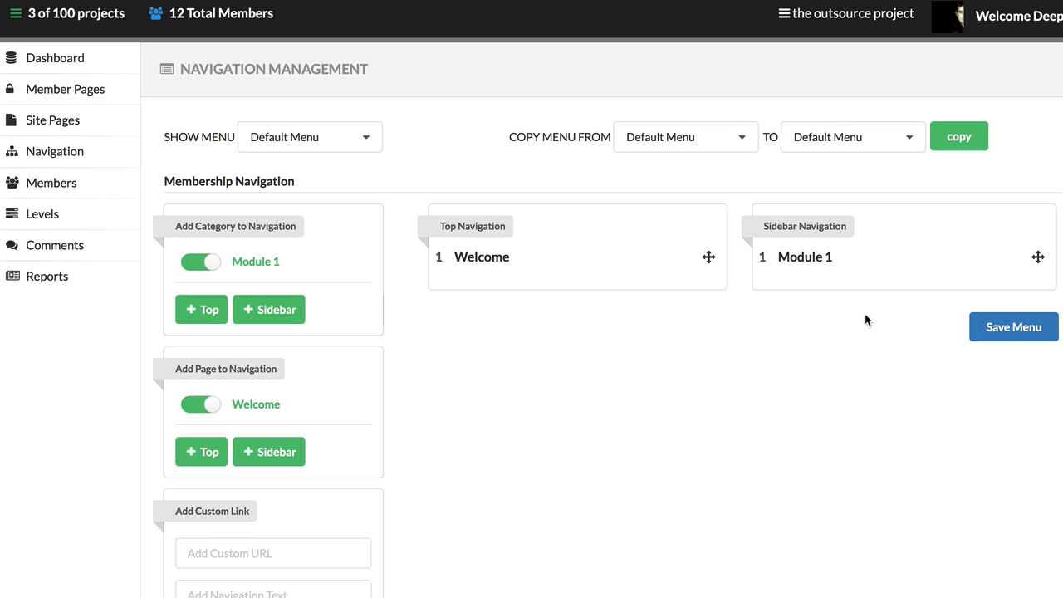
{"action": "left_click", "coordinate": [1016, 333]}
Step: Open comments management and check the bulk actions available for comment records without choosing one
{"action": "left_click", "coordinate": [55, 224]}
{"action": "left_click", "coordinate": [55, 247]}
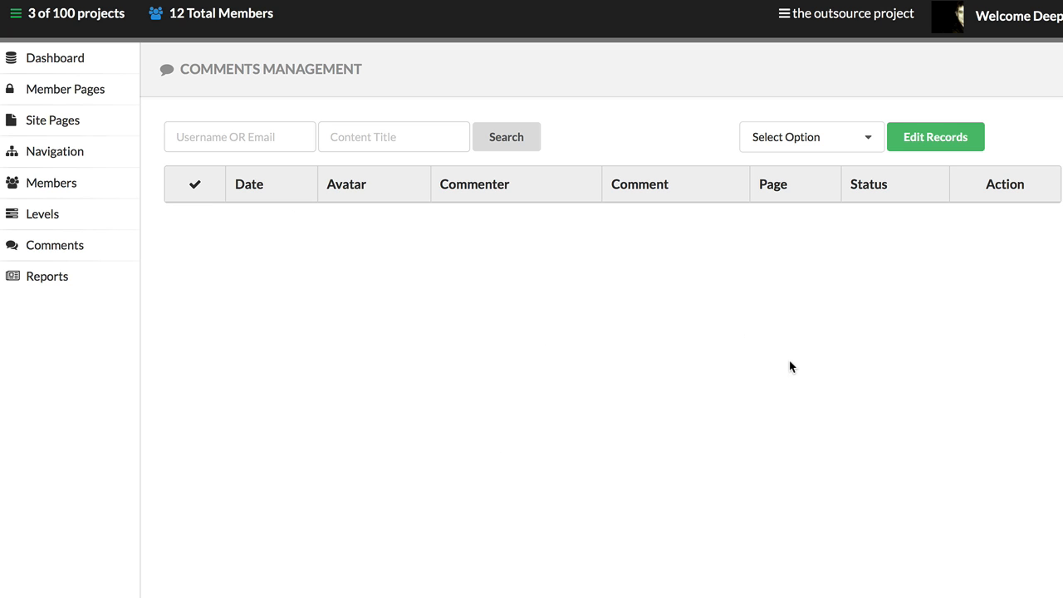
{"action": "left_click", "coordinate": [831, 150]}
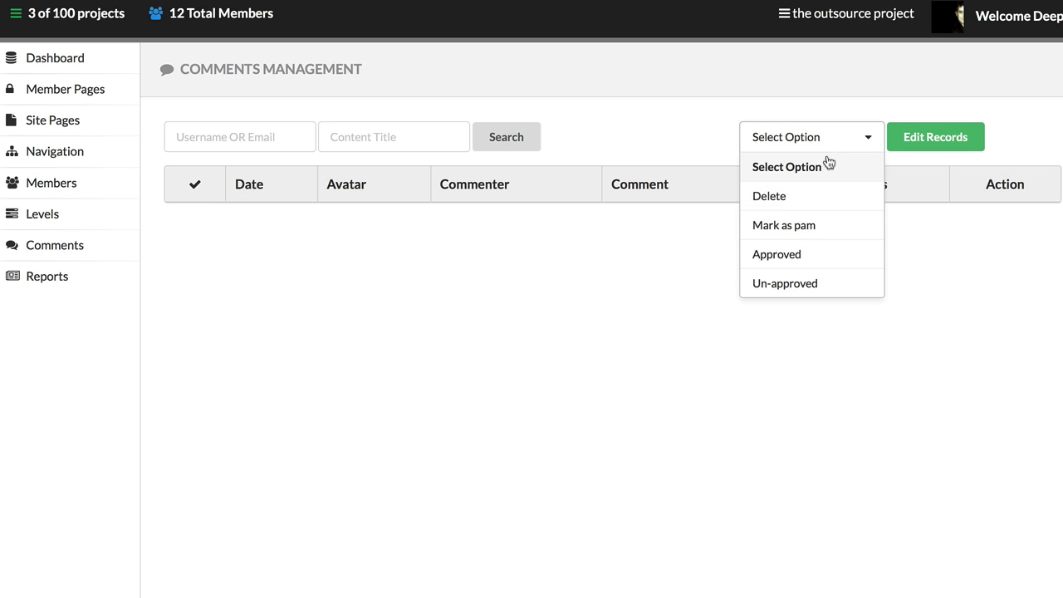
{"action": "left_click", "coordinate": [829, 148]}
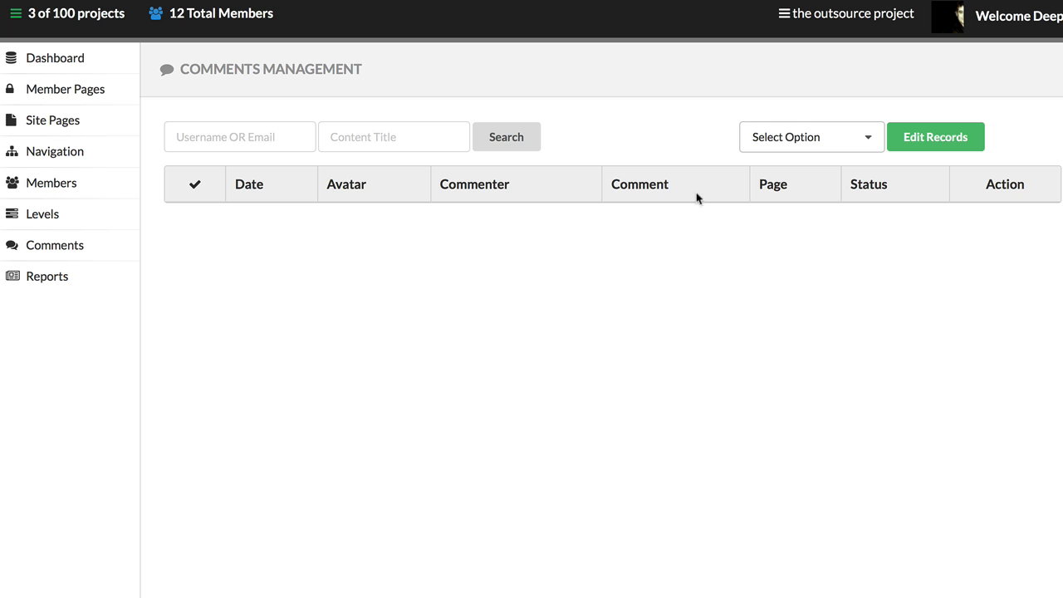
Step: Examine the project reports, covering the yearly sales history and the members count for each plan
{"action": "left_click", "coordinate": [79, 282]}
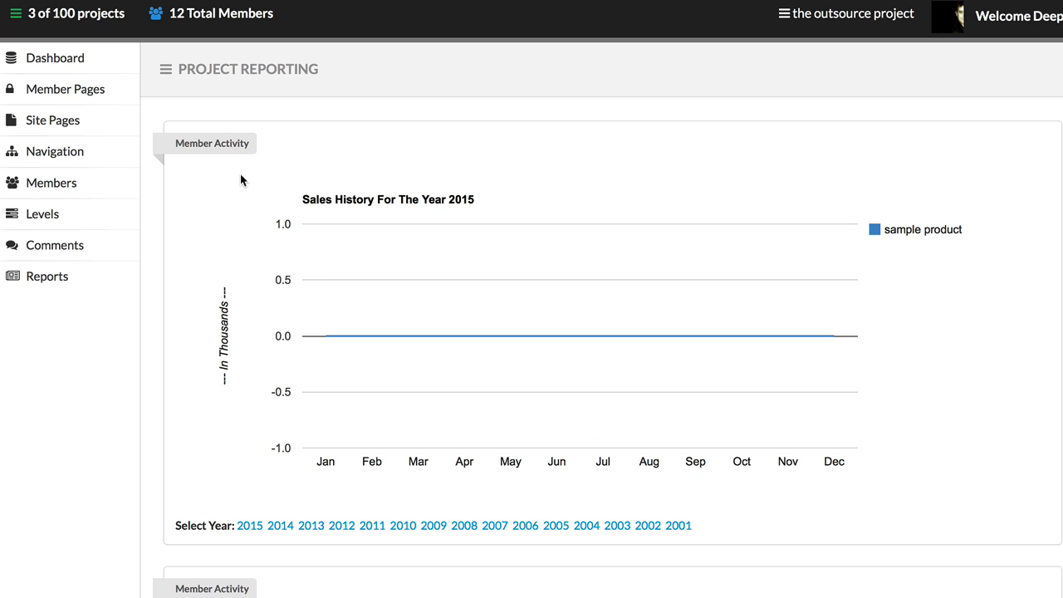
{"action": "scroll", "coordinate": [324, 419], "scroll_direction": "down", "scroll_amount": 3}
{"action": "scroll", "coordinate": [326, 424], "scroll_direction": "up", "scroll_amount": 3}
{"action": "scroll", "coordinate": [532, 332], "scroll_direction": "down", "scroll_amount": 2}
{"action": "scroll", "coordinate": [83, 565], "scroll_direction": "down", "scroll_amount": 5}
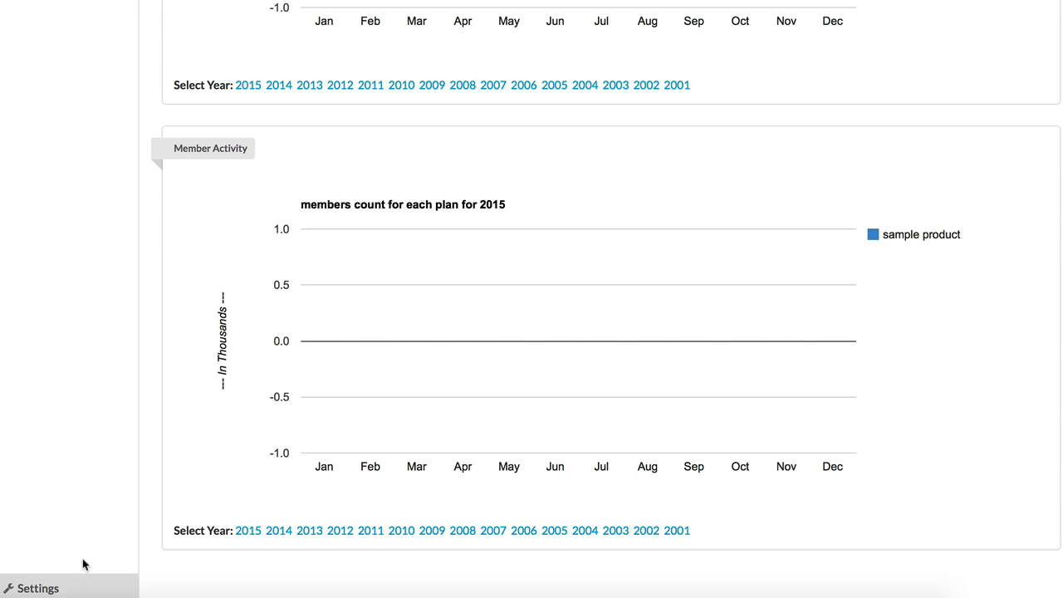
Step: Open the theme editor from the project settings to view the site's template files
{"action": "left_click", "coordinate": [51, 588]}
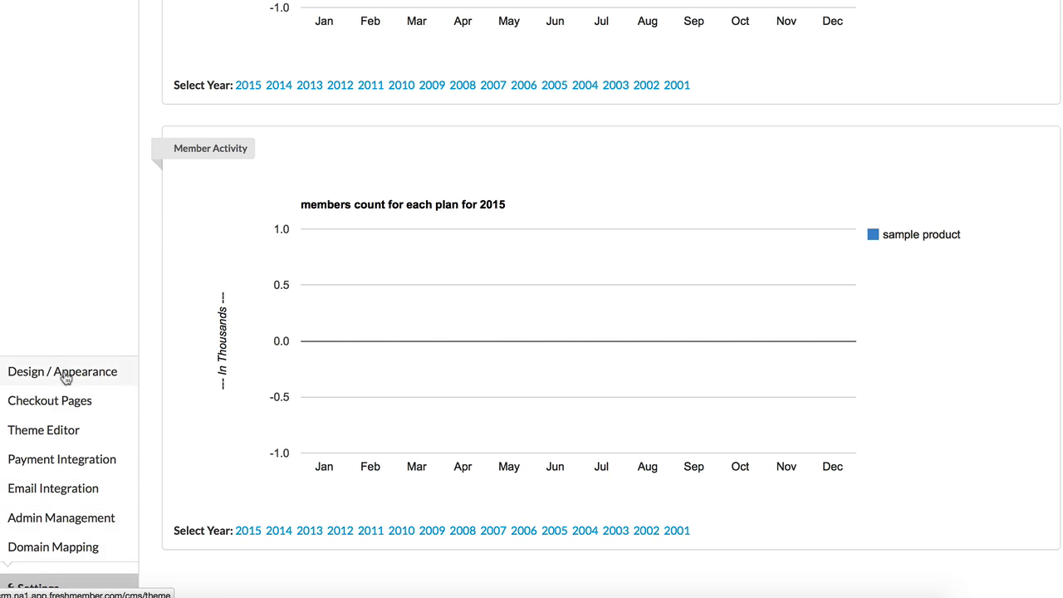
{"action": "left_click", "coordinate": [59, 429]}
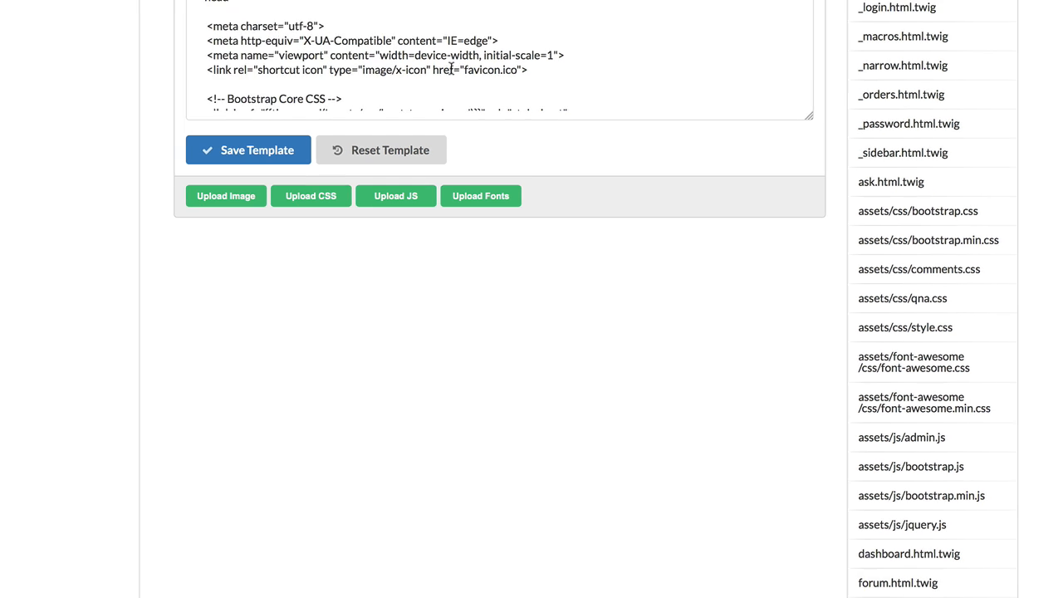